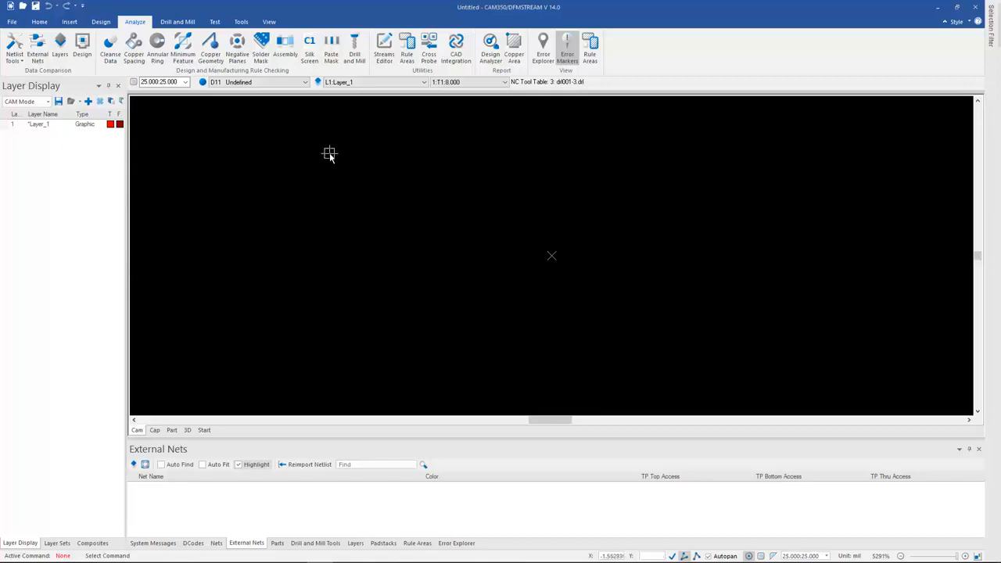
Start an automatic import of the 274x DST Demo folder with the default PADS Generic Template and accept the layer type identification
click(11, 22)
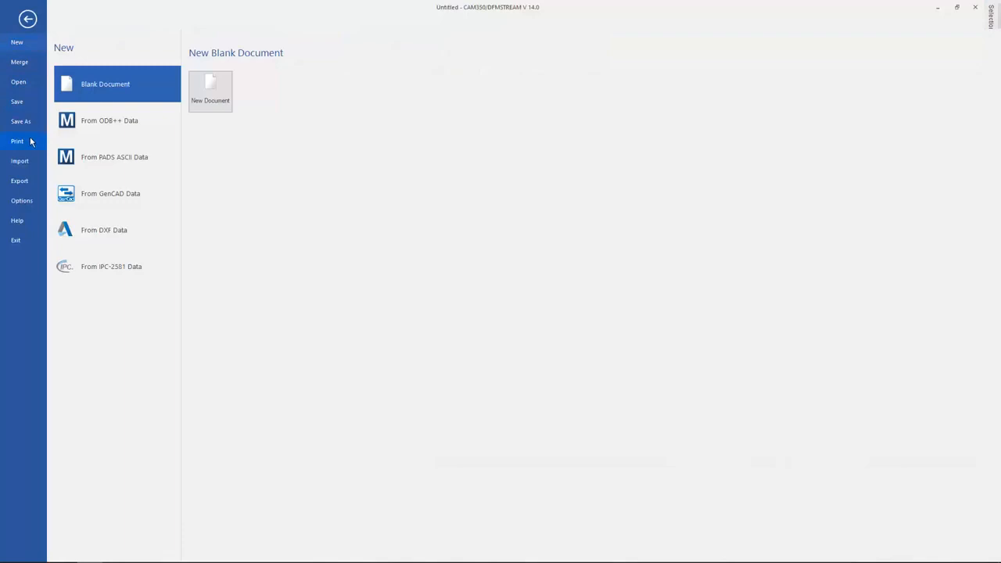
click(29, 161)
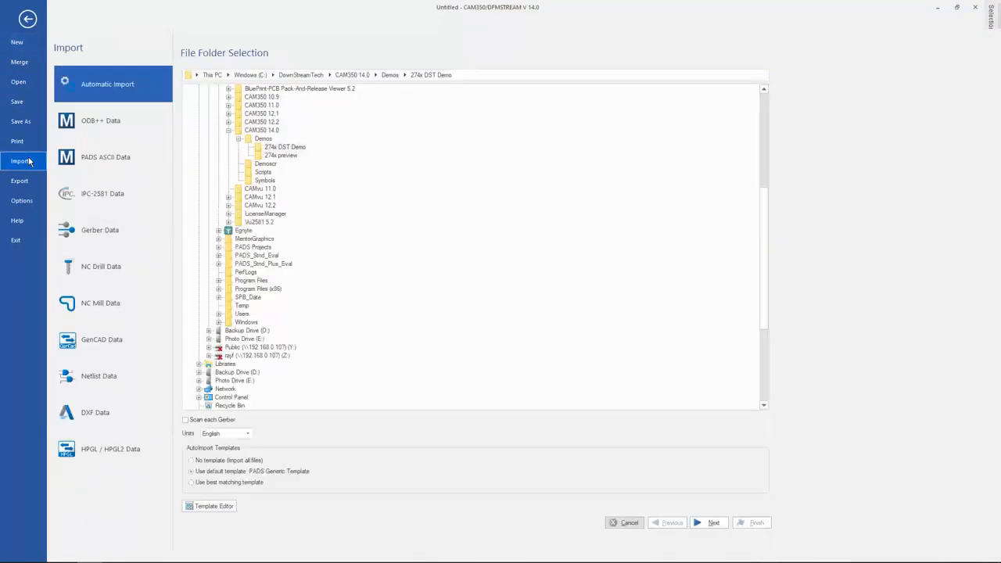
click(708, 523)
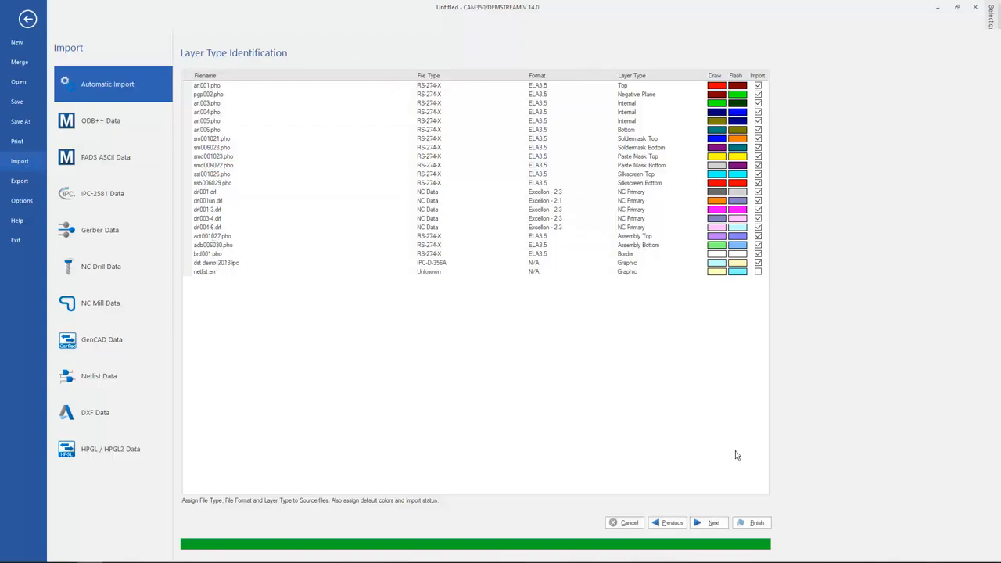
click(713, 523)
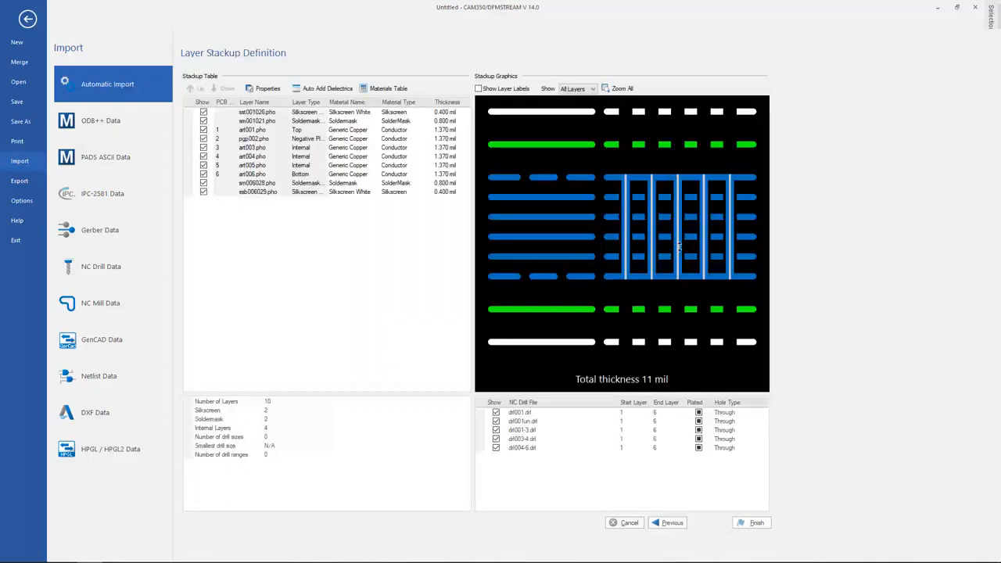
Set the drill spans in the layer stackup: drl001-3.drl to layers 1–3, drl003-4.drl to 3–4 and drl004-6.drl to 4–6
click(676, 274)
drag(676, 238, 677, 219)
drag(704, 179, 703, 221)
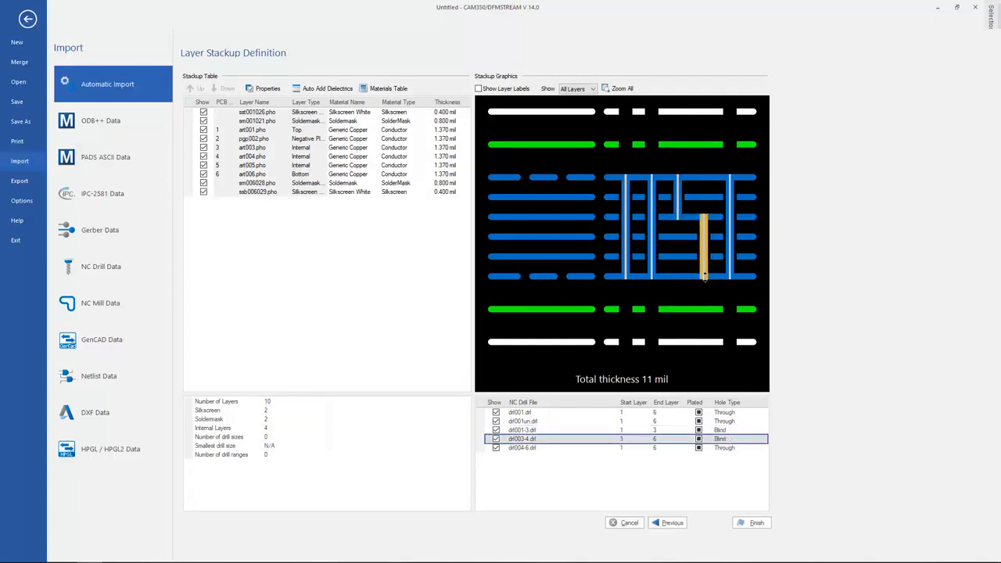
drag(704, 276, 703, 237)
drag(730, 187, 732, 239)
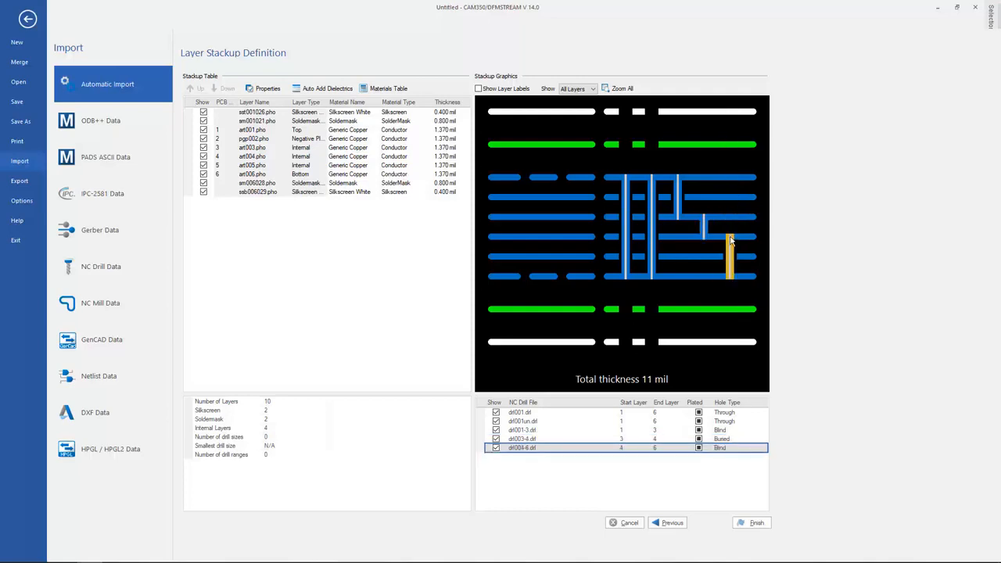
Mark drl001un.drl as non-plated and drl001.drl, drl001-3.drl, drl003-4.drl and drl004-6.drl as plated
click(698, 422)
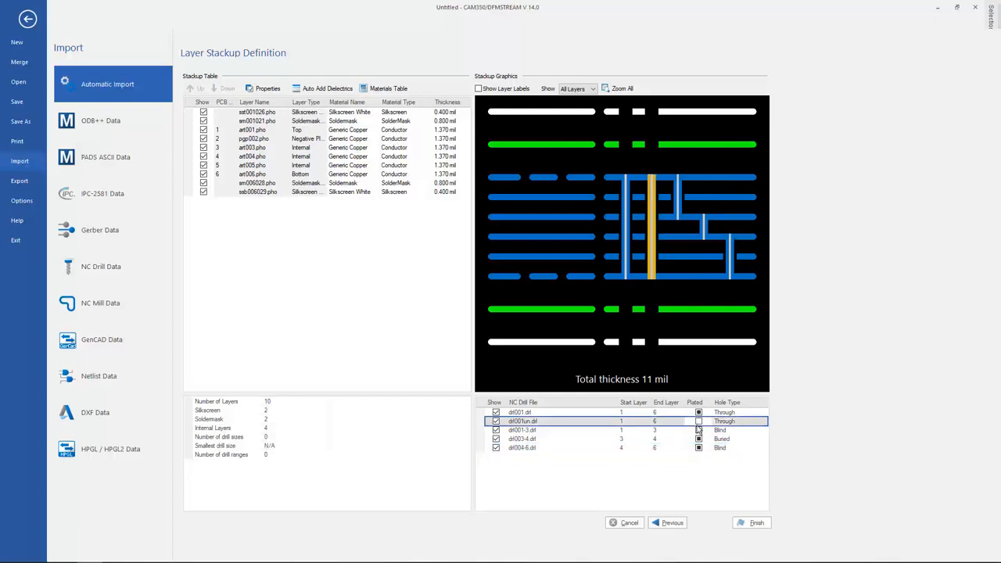
click(697, 415)
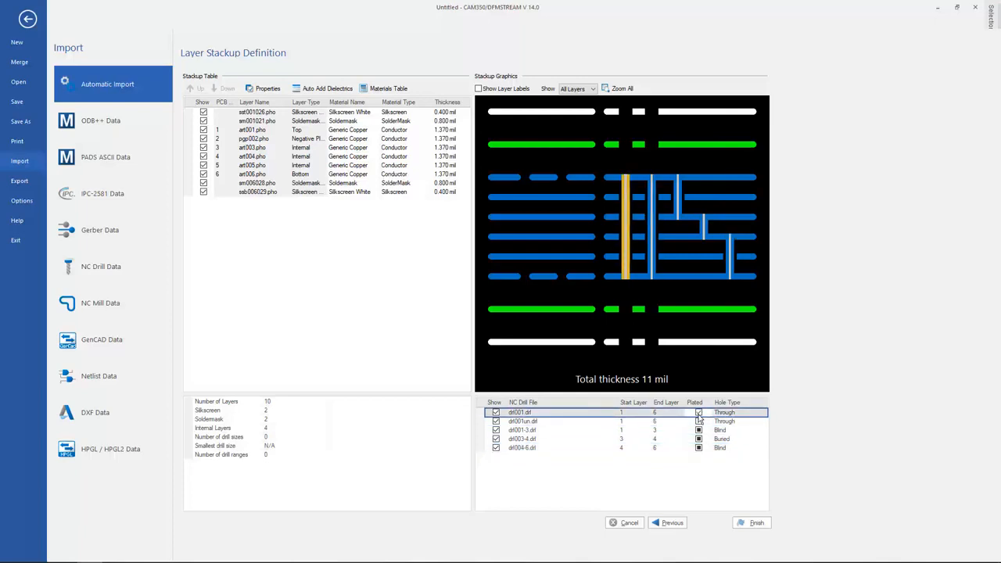
click(699, 432)
click(699, 439)
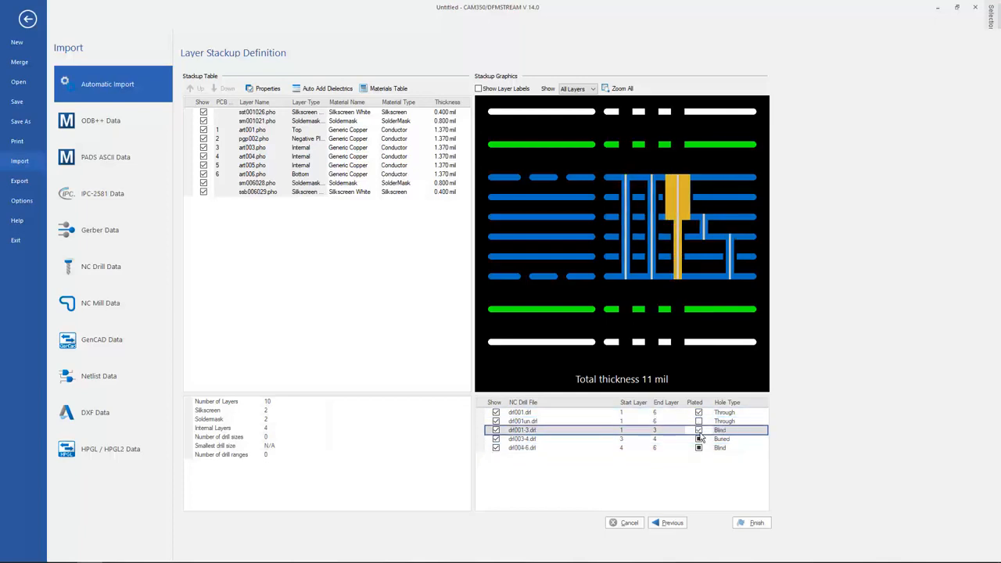
click(699, 448)
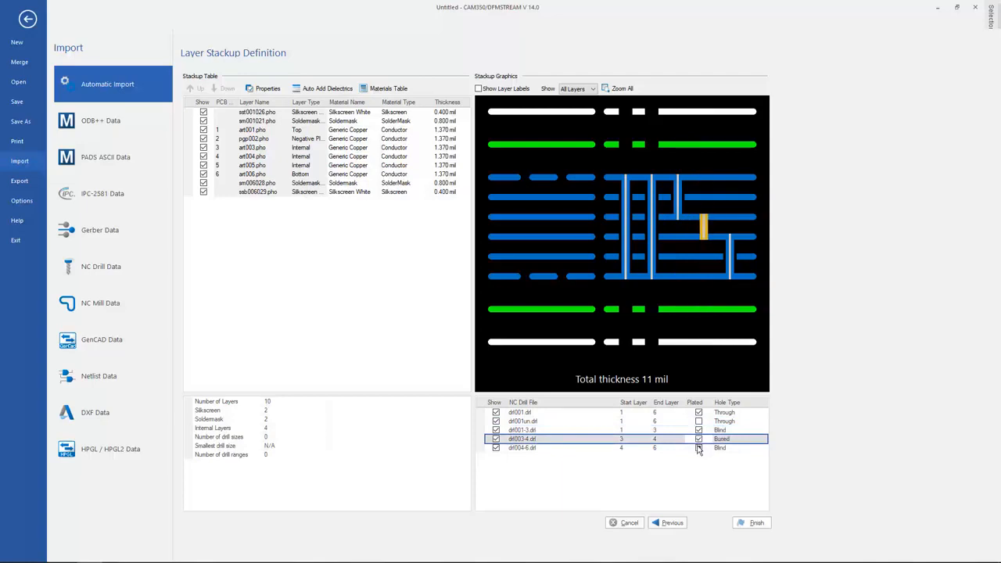
Finish the automatic import and run the netlist extraction
click(751, 522)
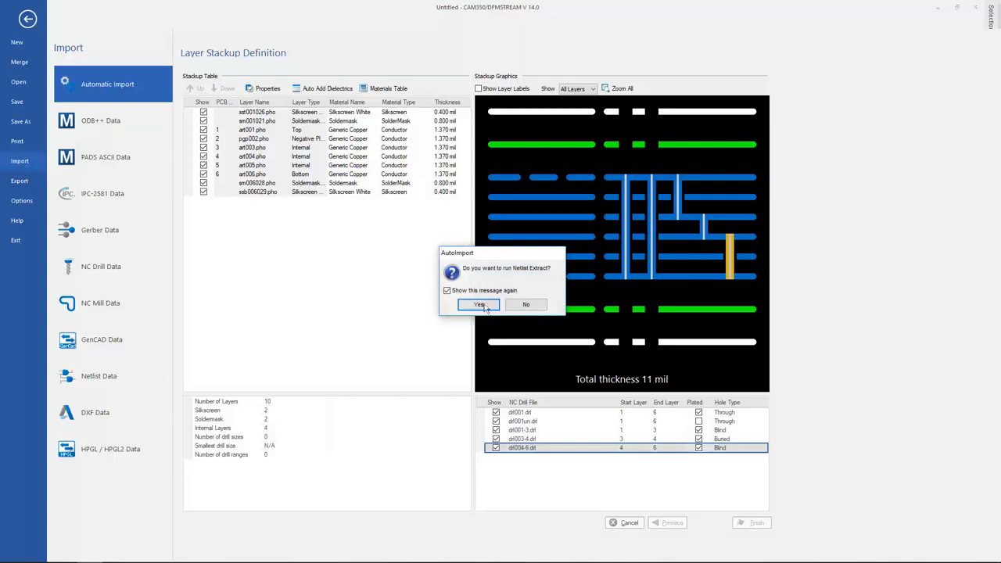
click(479, 309)
click(423, 384)
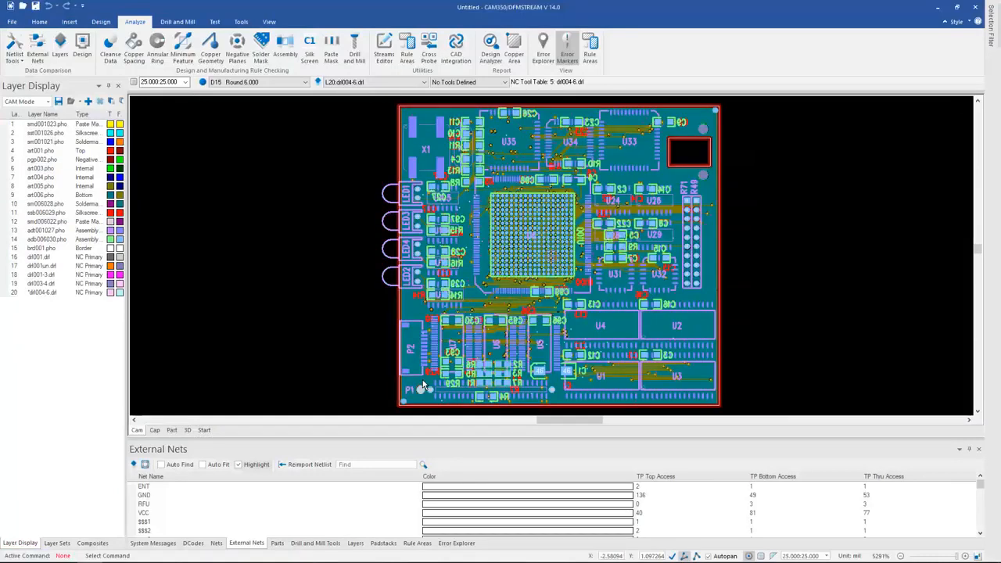
Run the External Nets analysis on the entire design space with CAM netlist extraction enabled, and show its results in the Error Explorer
click(37, 49)
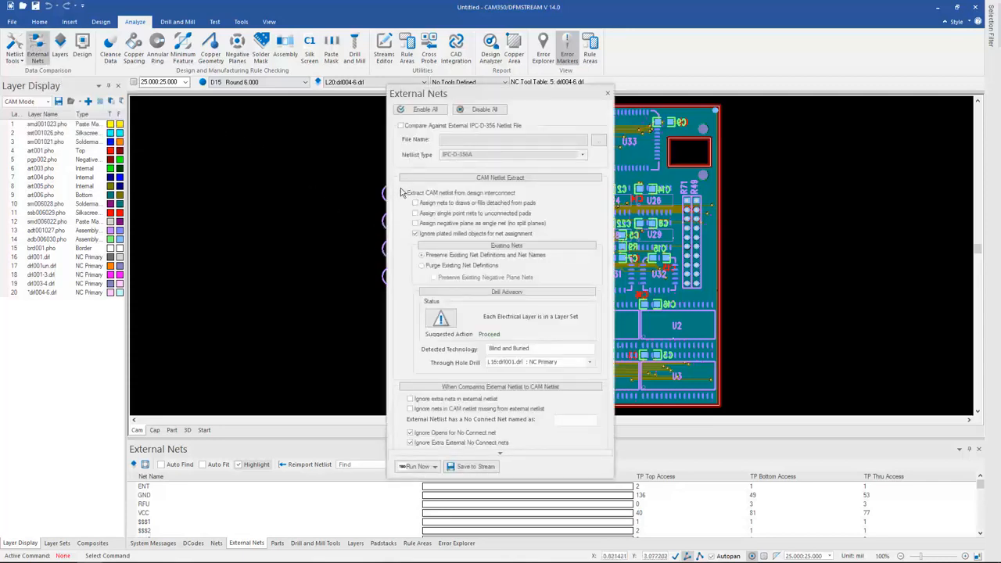
click(402, 192)
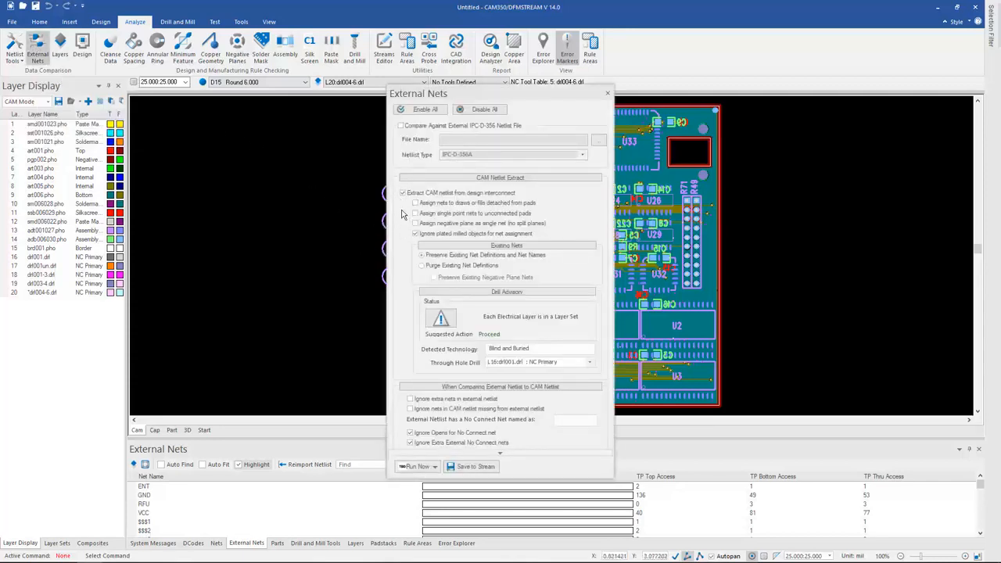
click(416, 467)
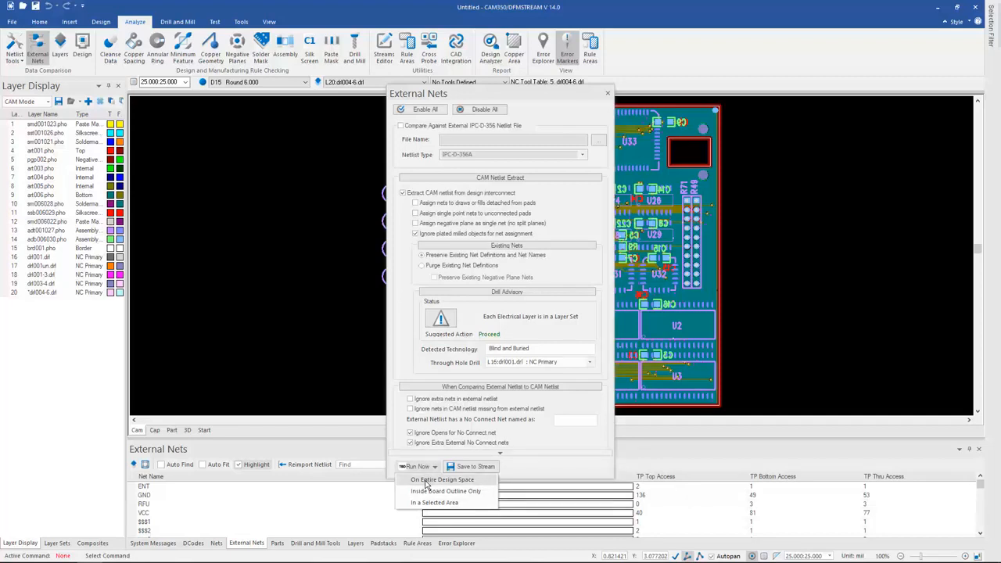
click(427, 480)
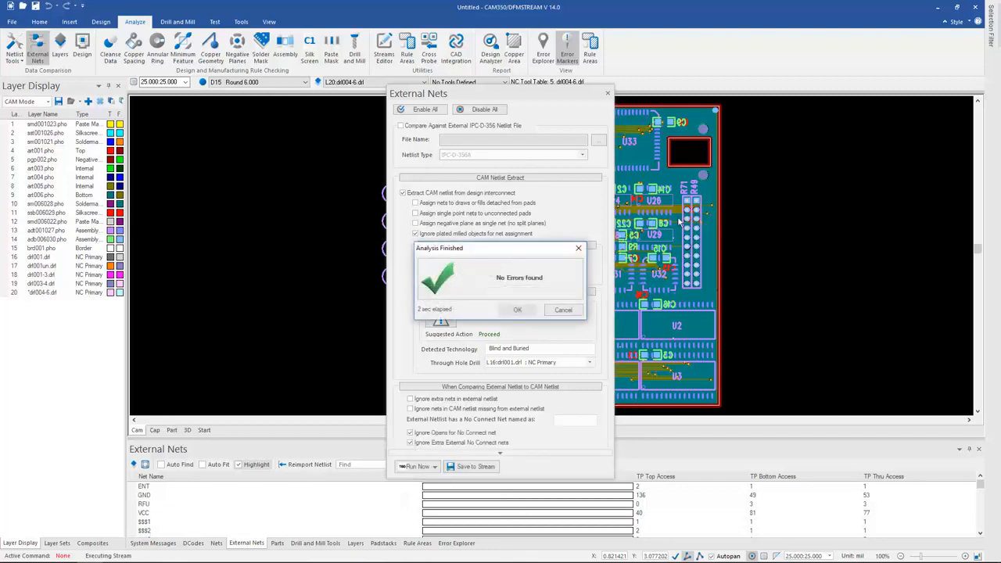
click(515, 311)
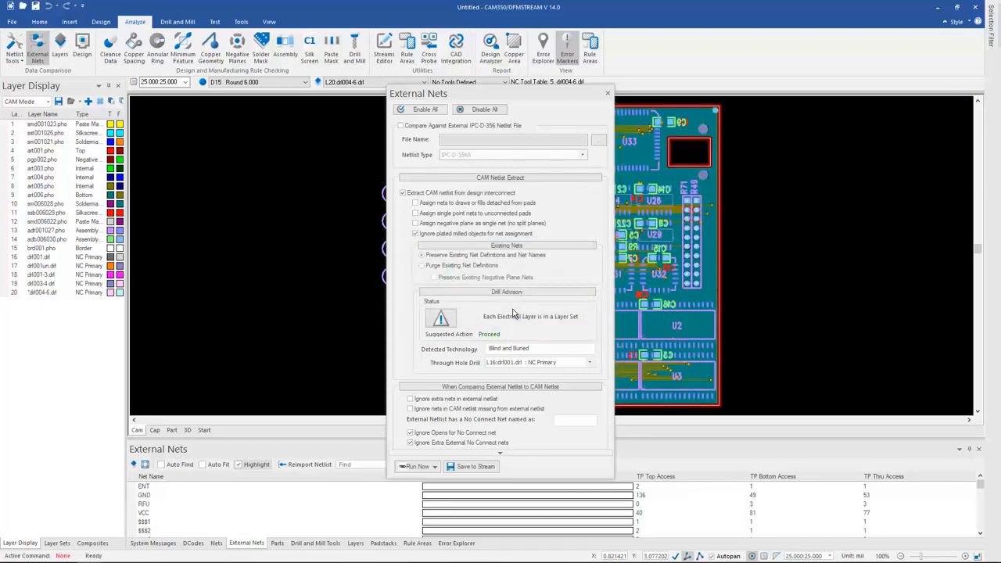
click(456, 543)
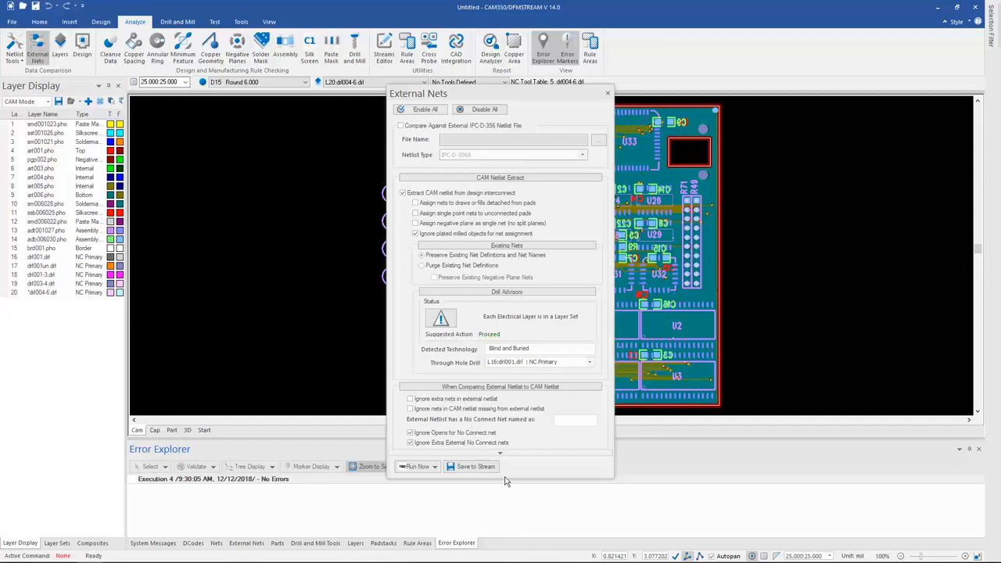
click(608, 94)
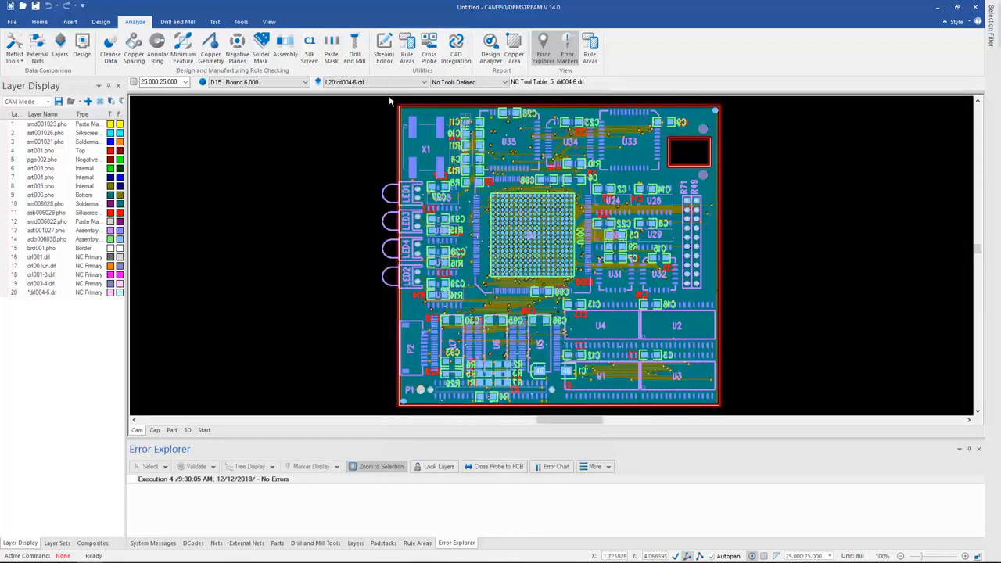
Load the comparison design into the Design check and review the layer mapping choices for the top paste mask layer
click(82, 49)
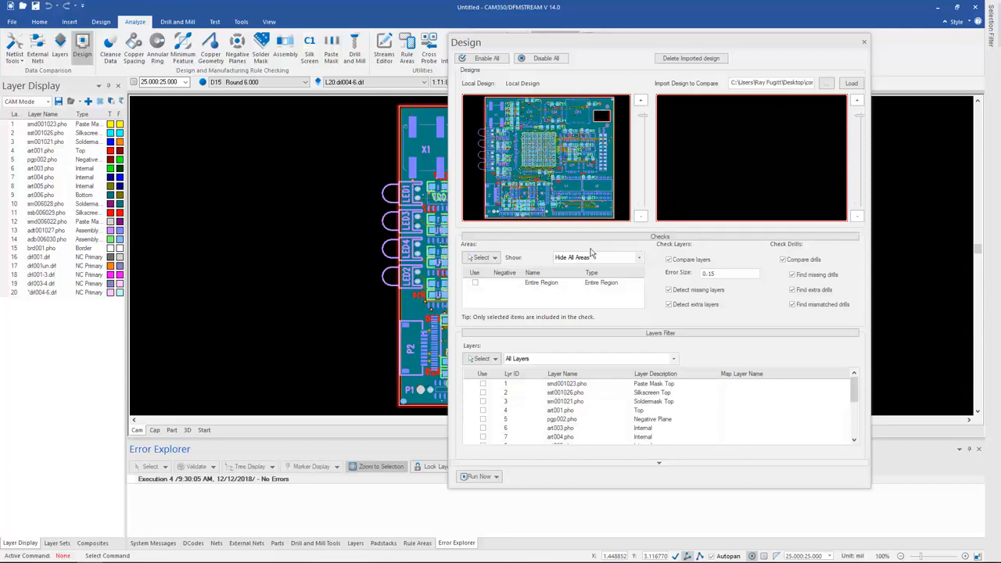
click(852, 83)
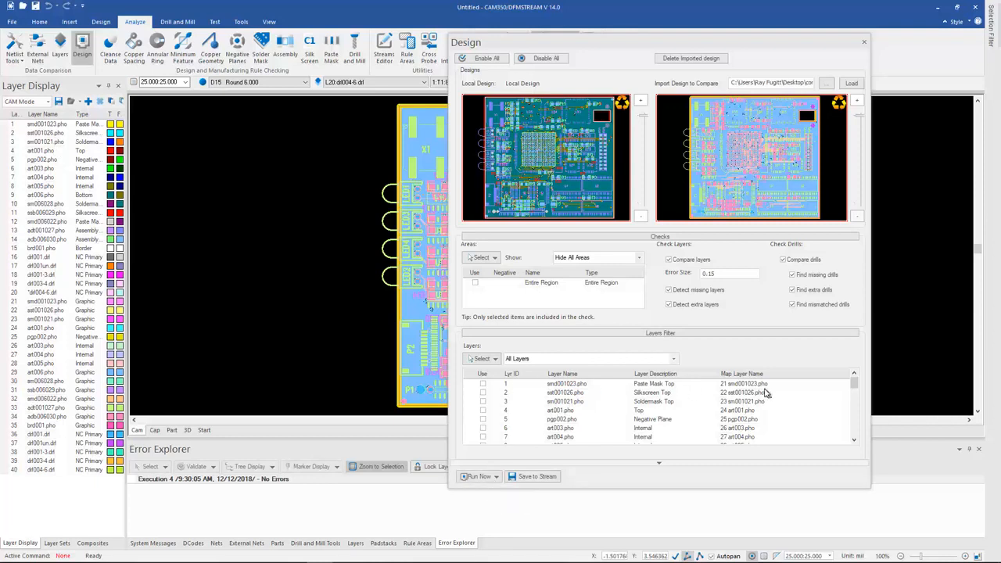
click(587, 385)
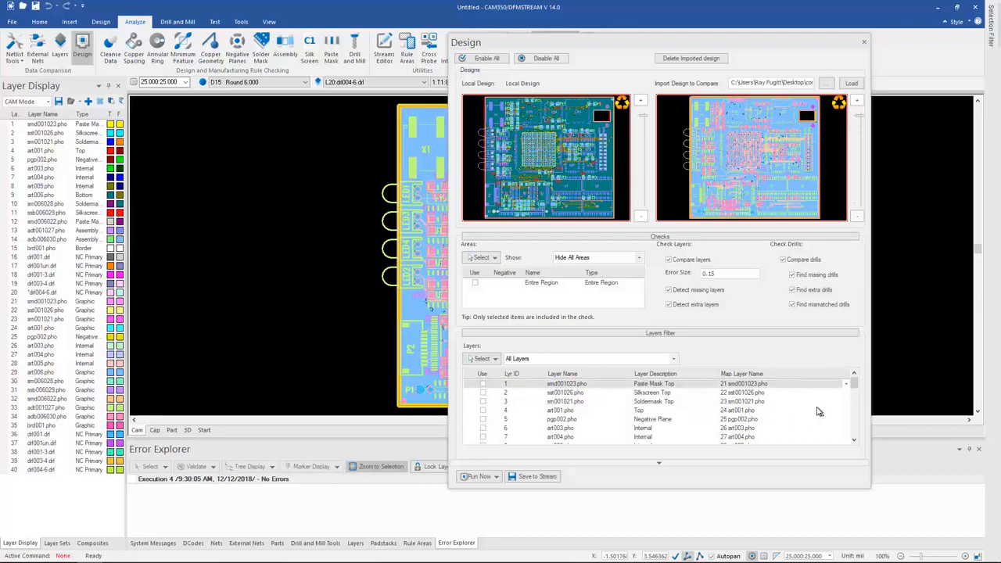
click(846, 384)
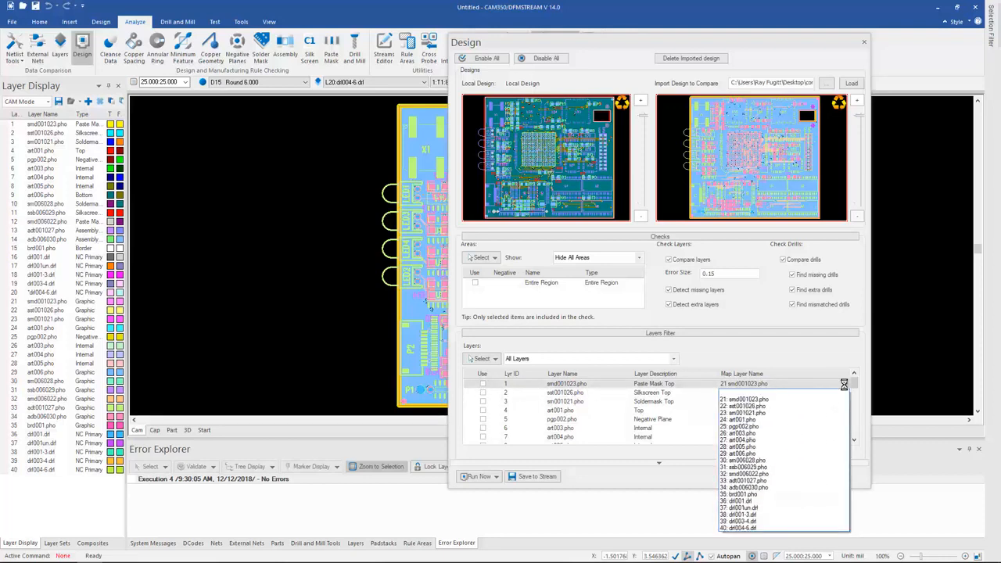
click(819, 358)
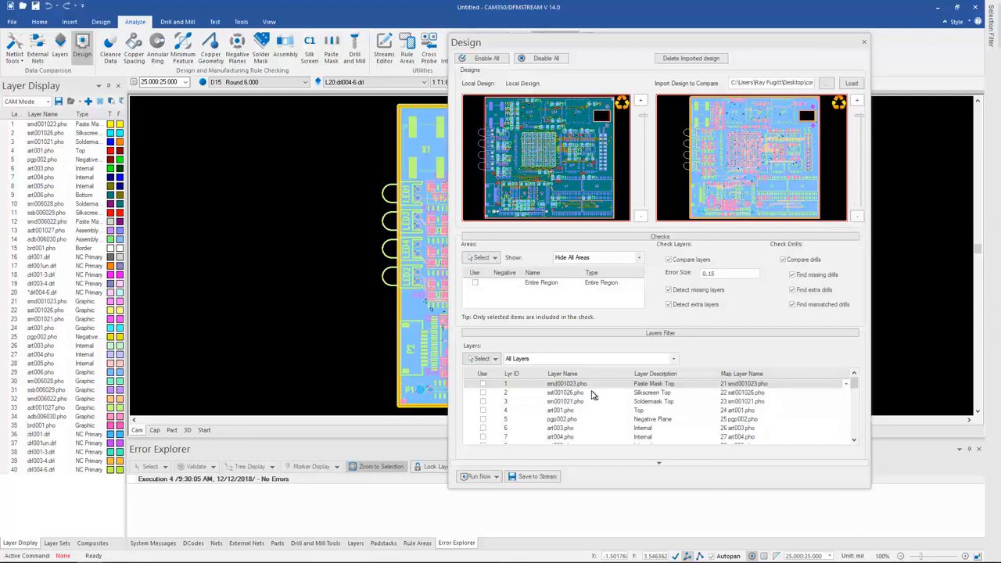
Run the design comparison against the imported design, switch to its results and close the check dialog
click(493, 477)
click(494, 496)
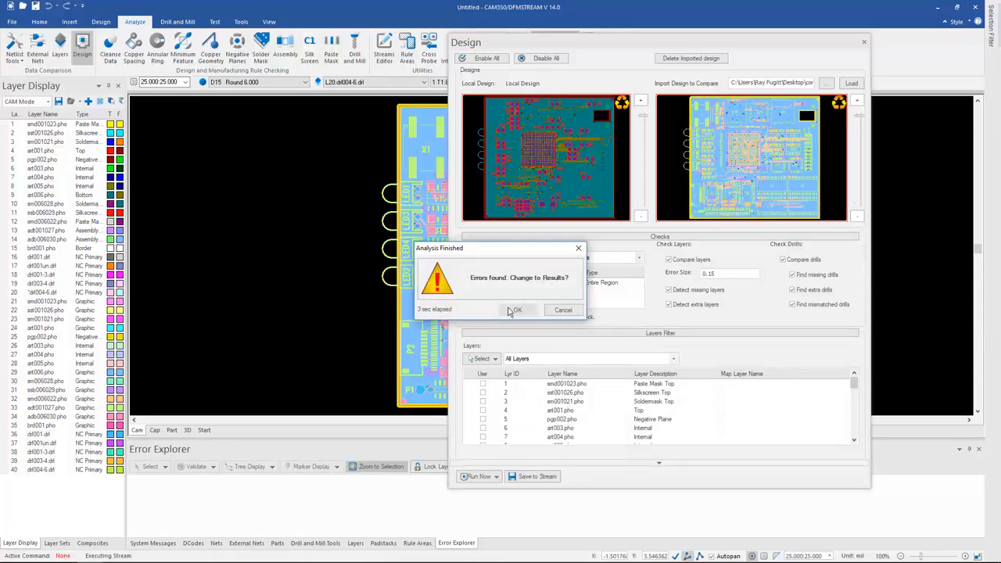
click(517, 309)
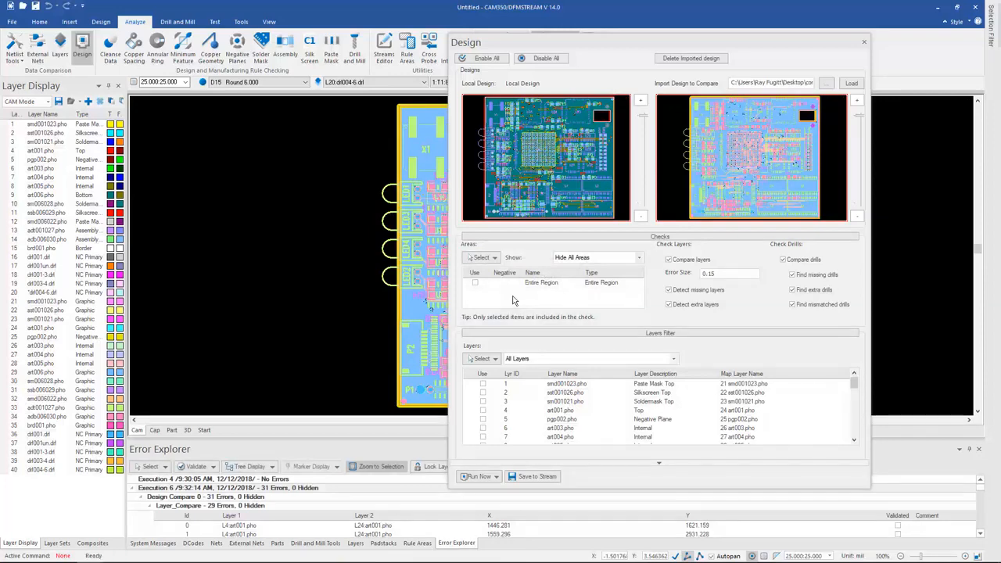
click(865, 43)
Inspect the extra and missing drill hits on drl001.drl in the drill comparison results
scroll(393, 530, down, 10)
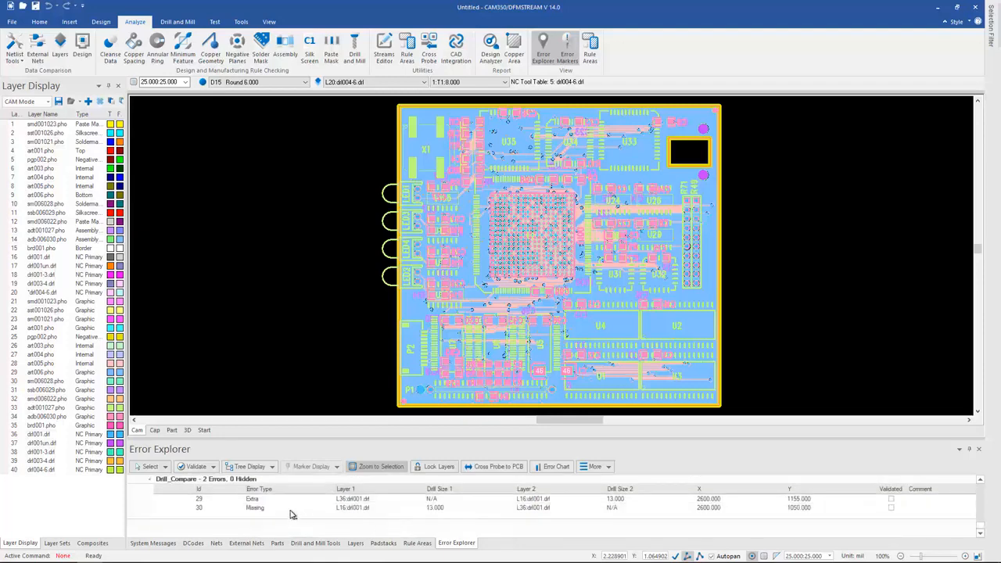
click(252, 503)
click(252, 508)
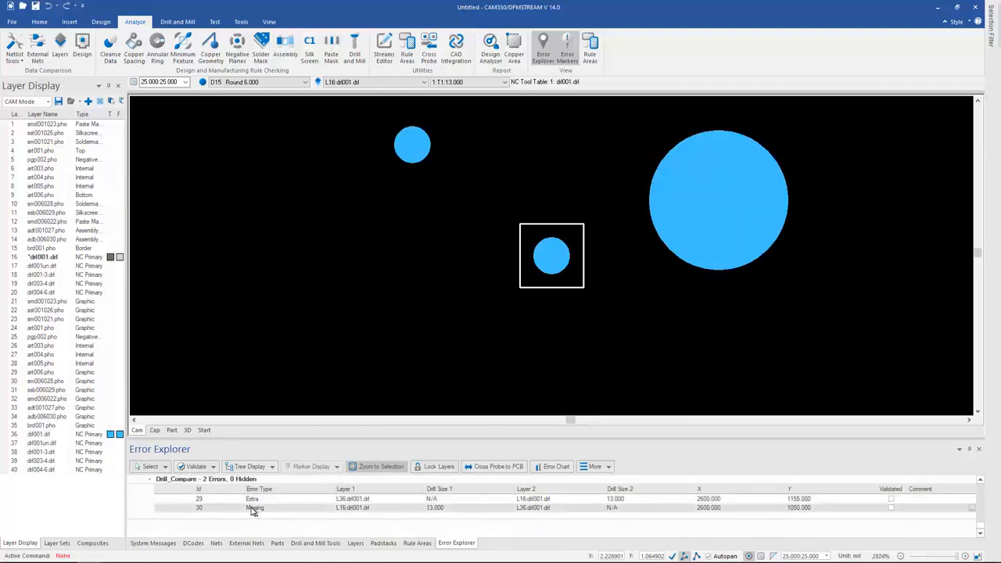
Examine the first layer comparison difference between the two art001.pho top layers on the board
scroll(271, 512, up, 3)
scroll(270, 512, up, 5)
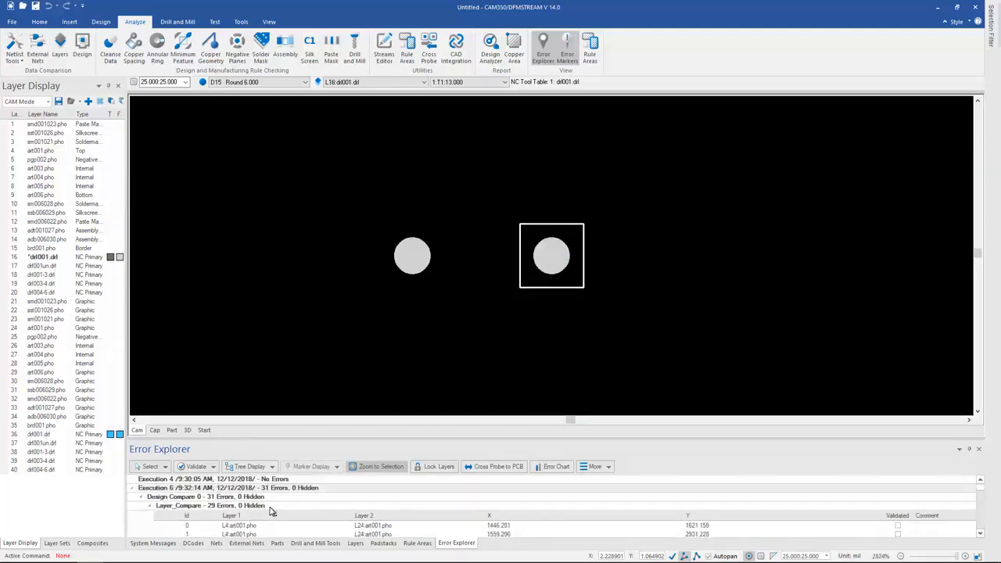
click(258, 526)
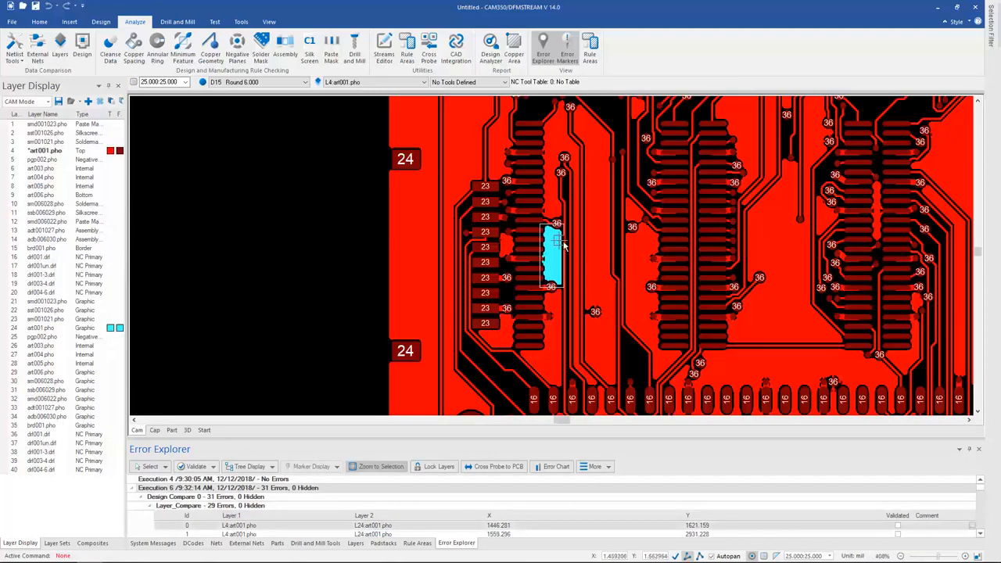
mouse_move(569, 243)
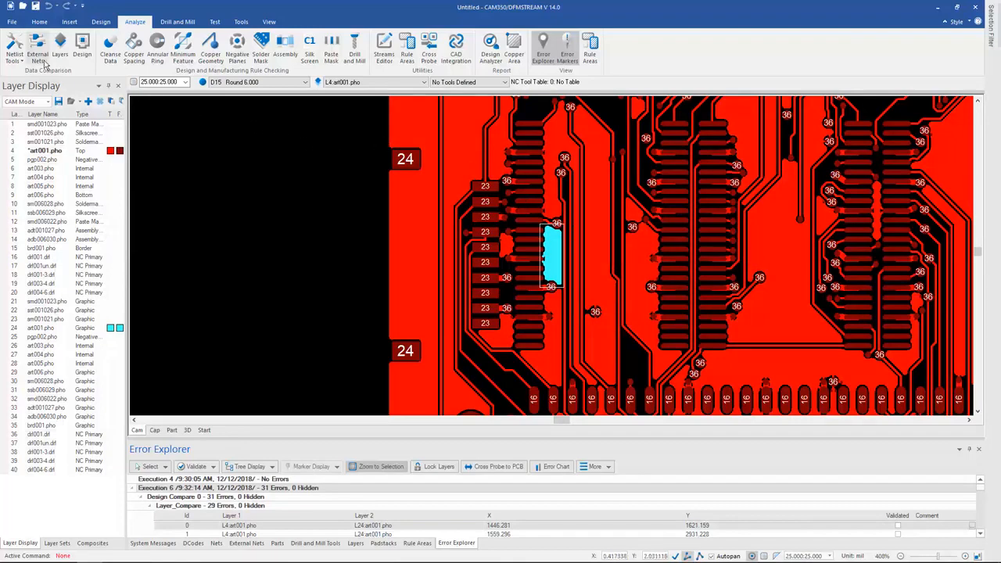
Delete the imported comparison design from the Design check and close the dialog
click(82, 47)
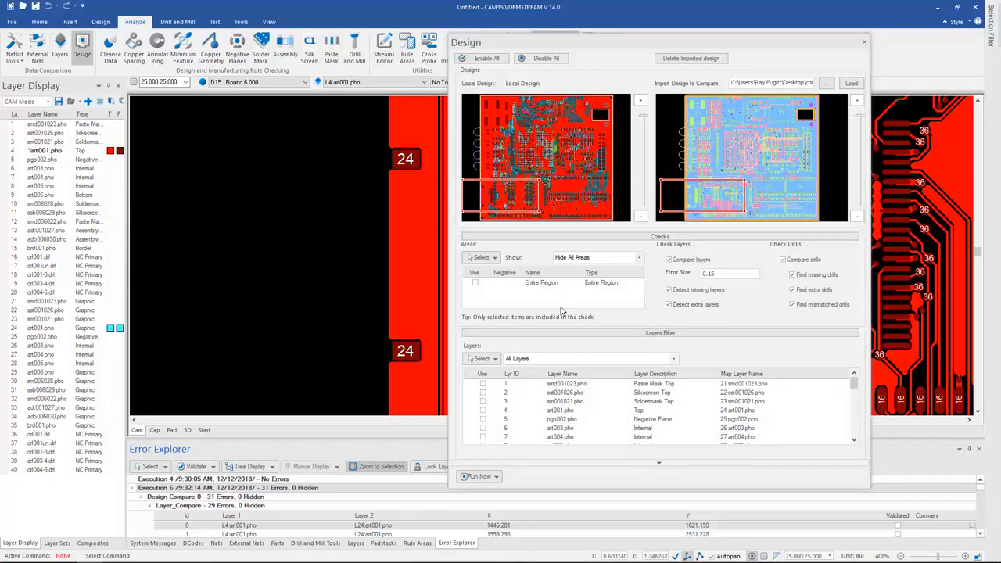
click(692, 60)
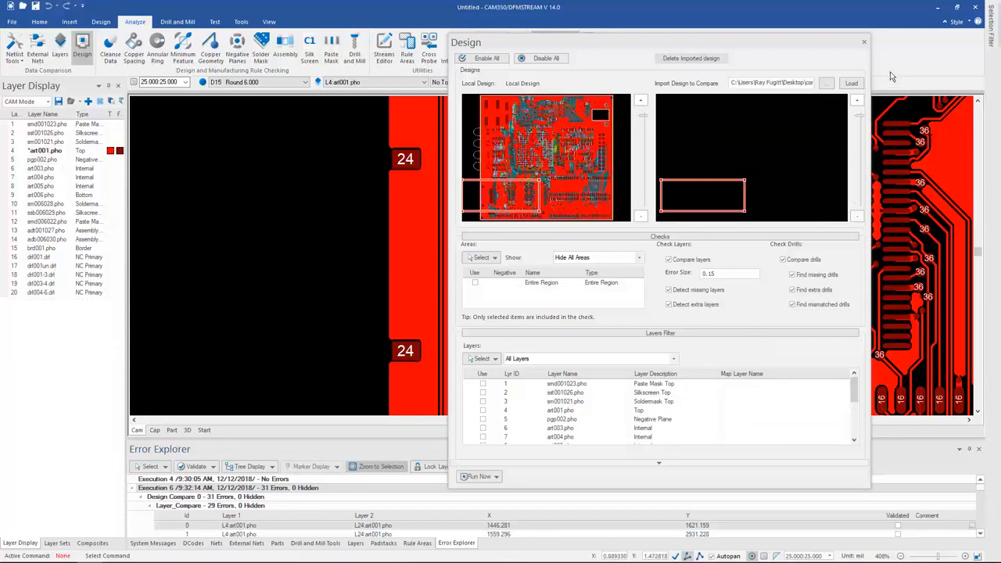
click(864, 43)
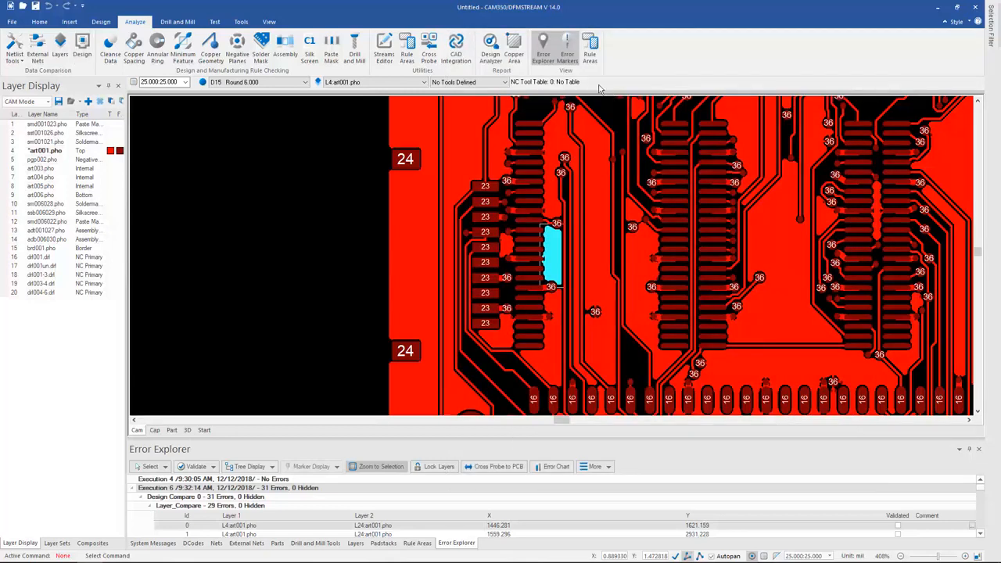
Import the vendors from 102518 Default Vendor List.csv into the Design Analyzer, check DST Fab's qualifications and accept the list
click(490, 48)
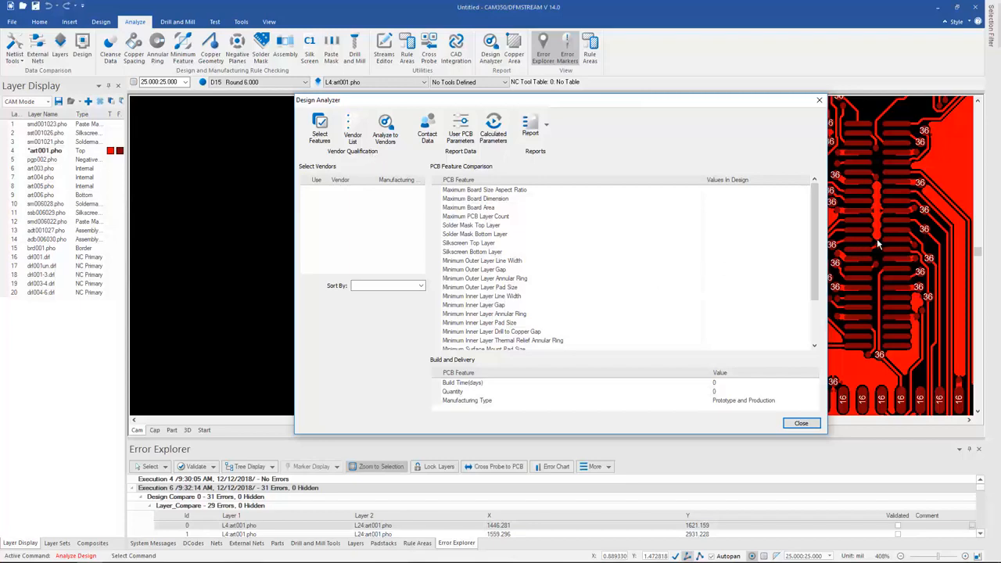
click(353, 133)
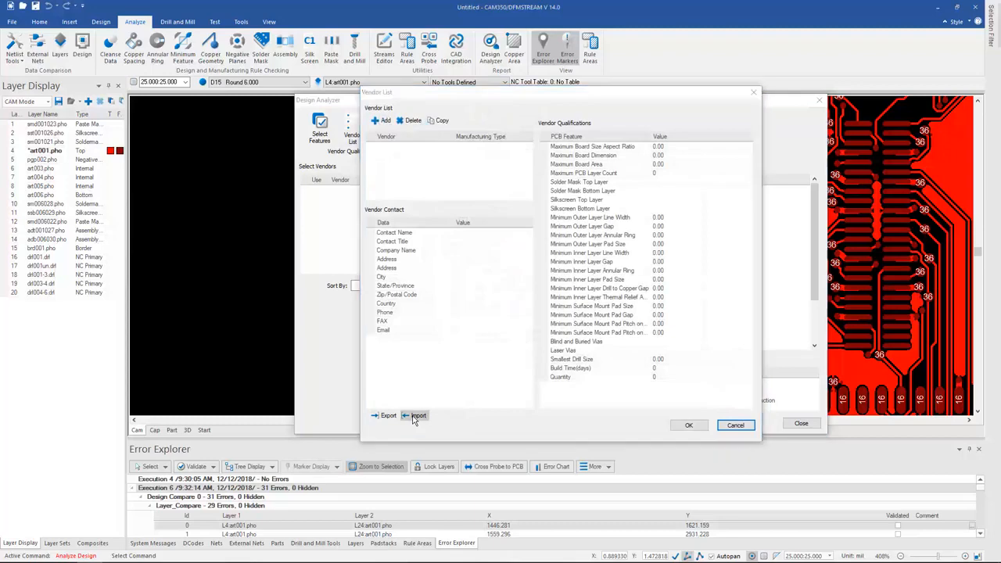
click(416, 416)
click(490, 325)
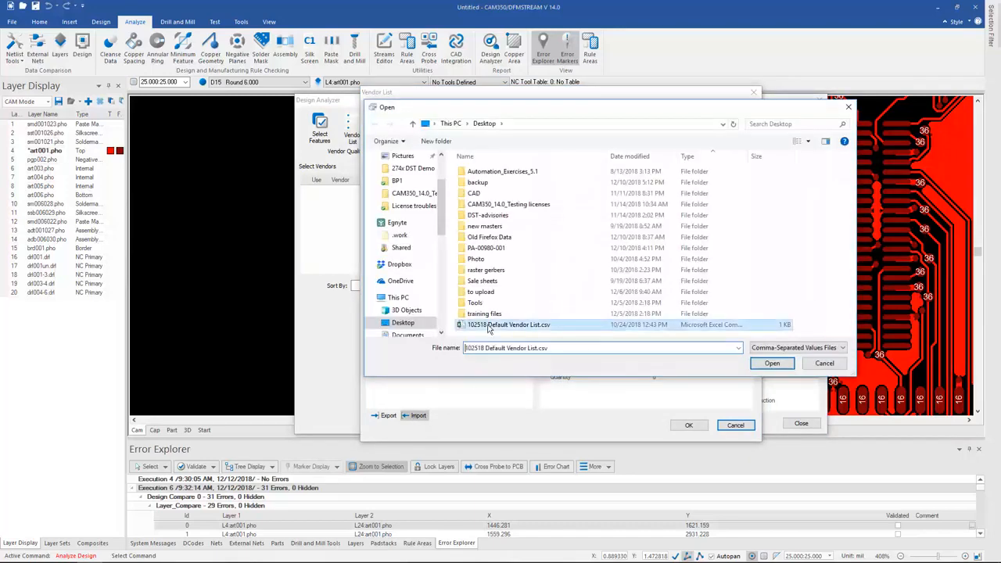
click(770, 364)
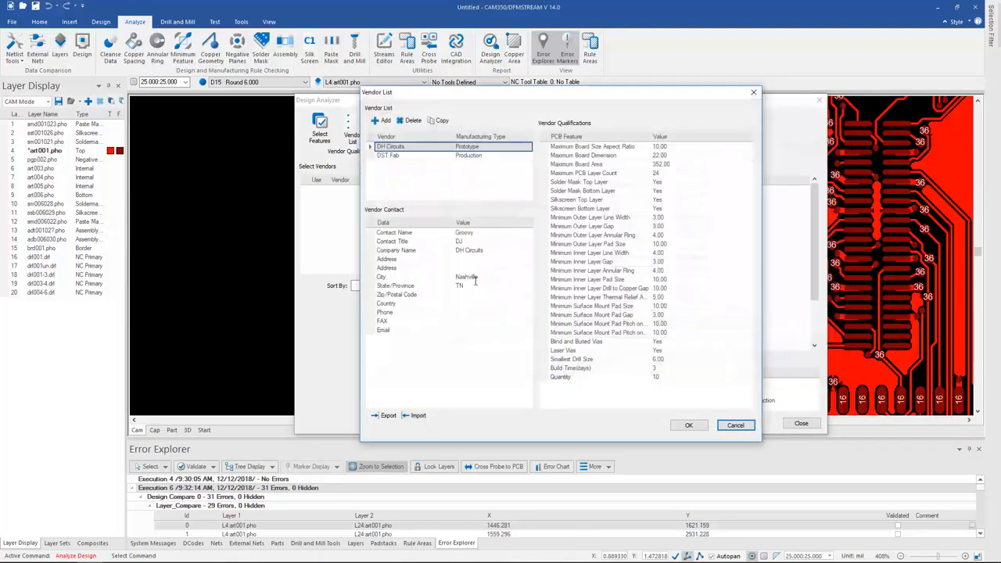
click(409, 156)
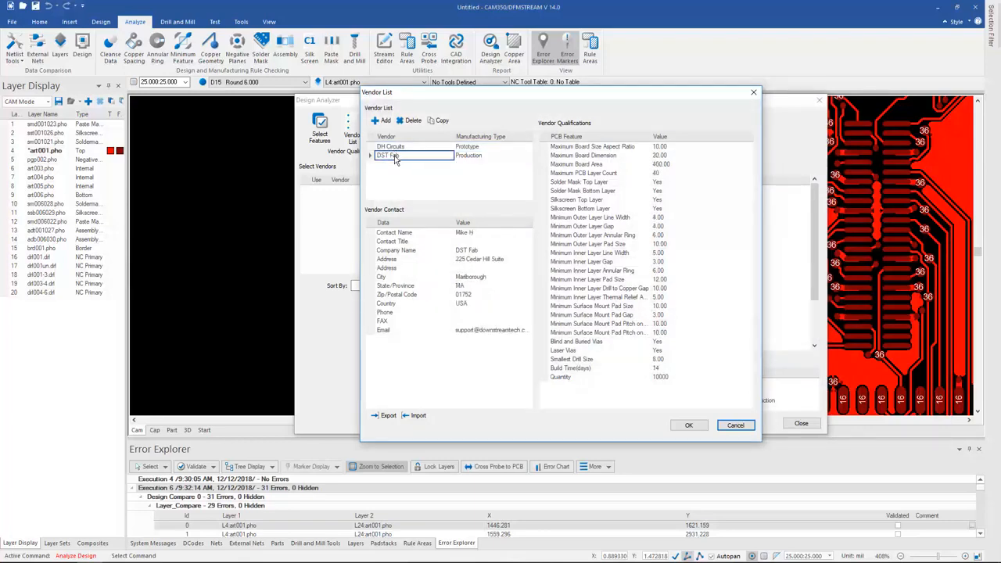
click(689, 425)
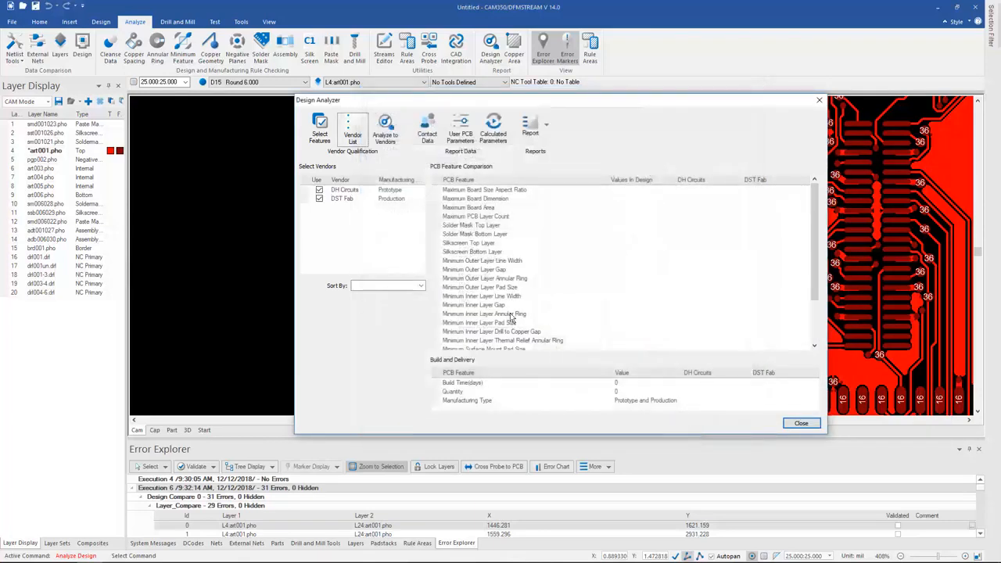
Set the Design Analyzer's build time to 3 days and the quantity to 50
click(598, 384)
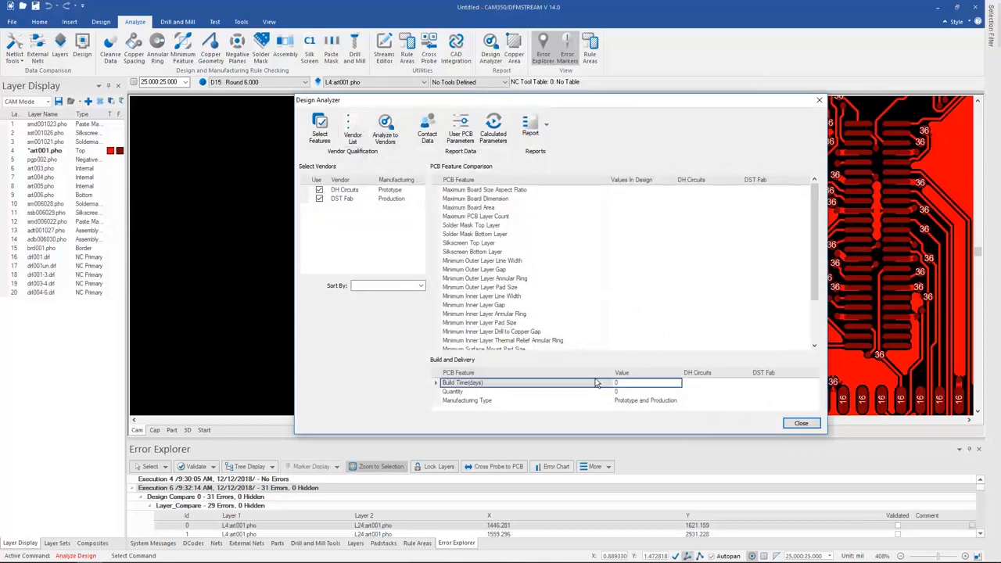
click(643, 384)
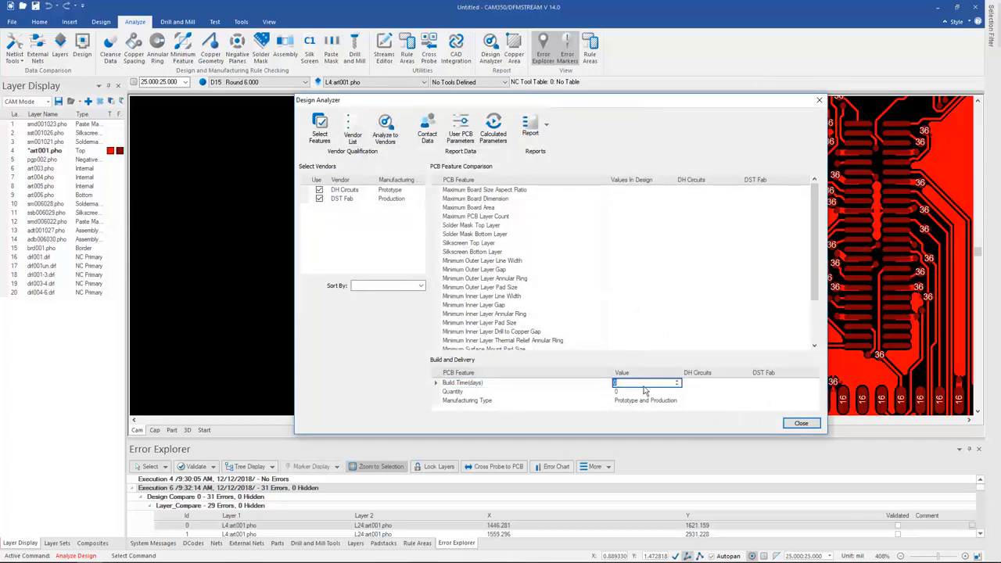
text(3)
click(642, 392)
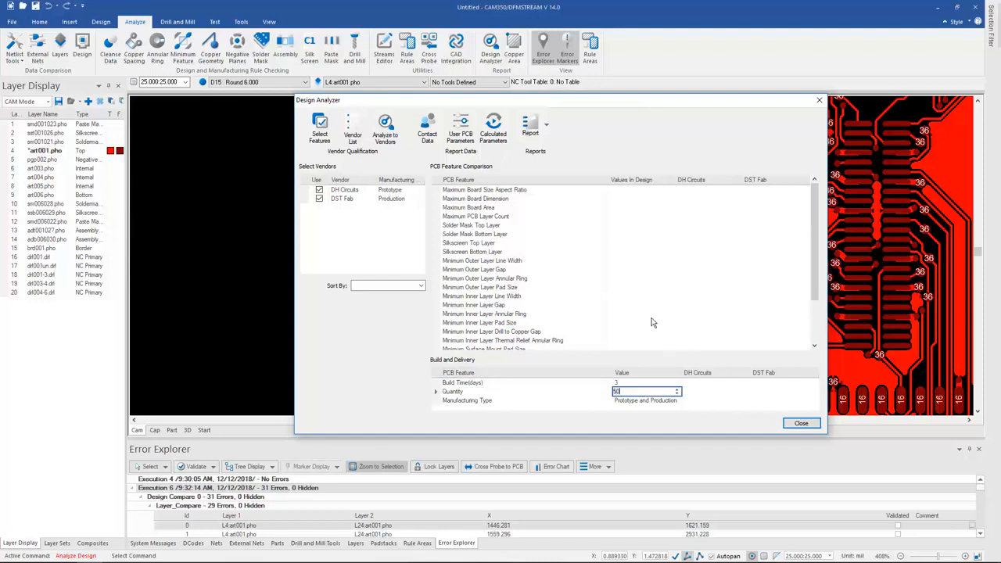
Analyze the design against both vendors, review the whole PCB feature comparison and close the Design Analyzer
click(386, 135)
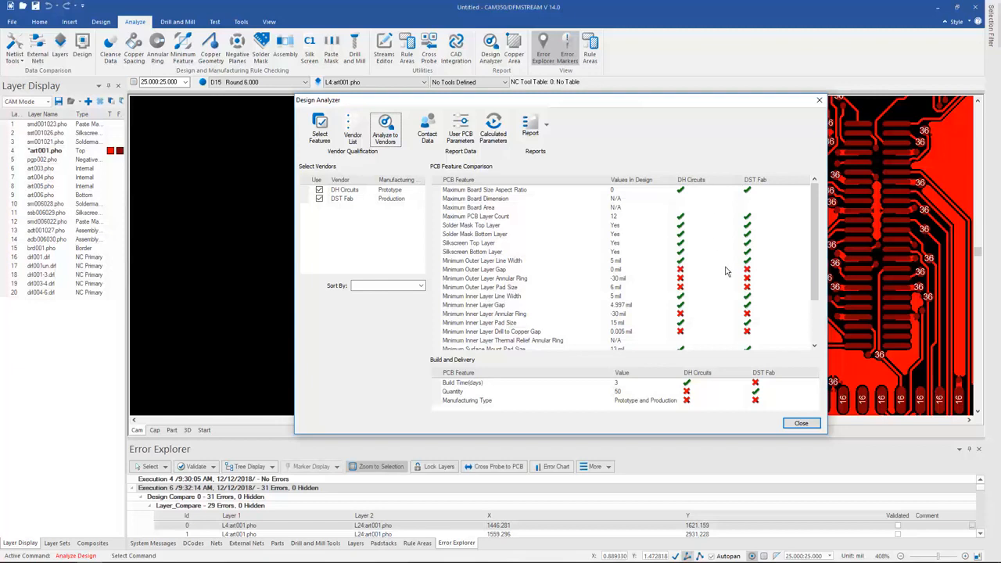
scroll(743, 282, down, 3)
scroll(693, 336, up, 3)
click(802, 424)
Open Stream 0 in the Streams Editor and show the copper spacing constraints of its Internal Signal Layers check
click(384, 49)
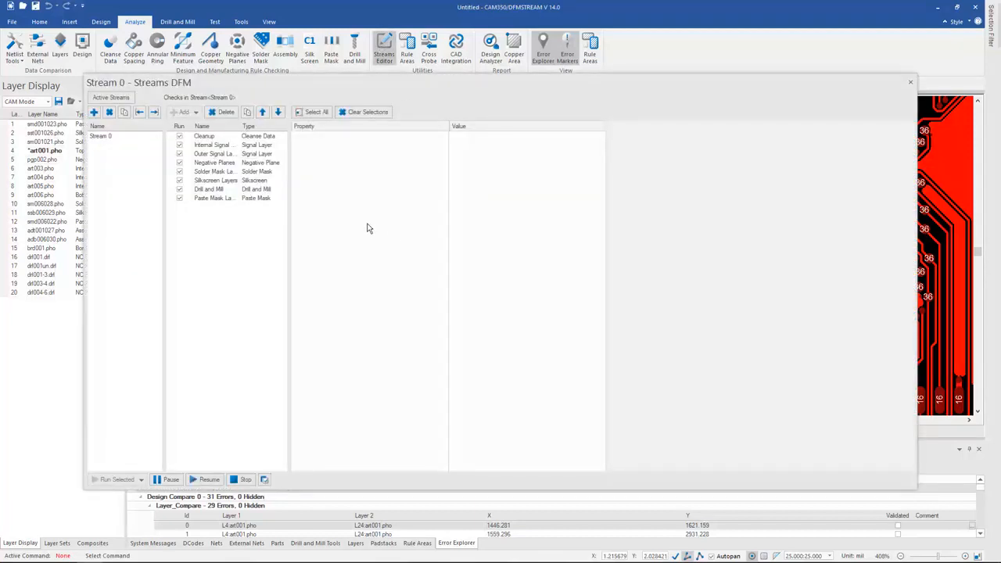
click(210, 146)
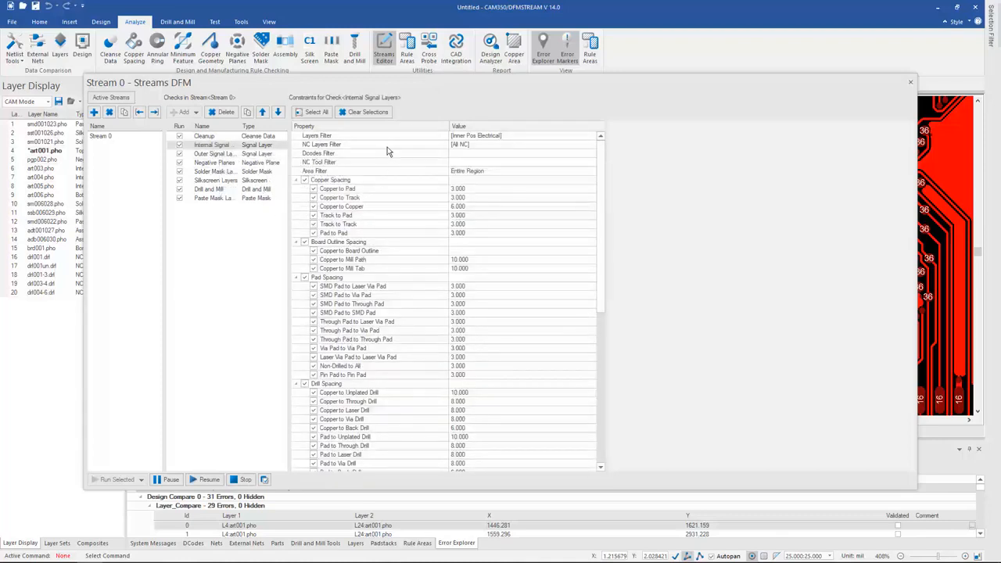
click(347, 181)
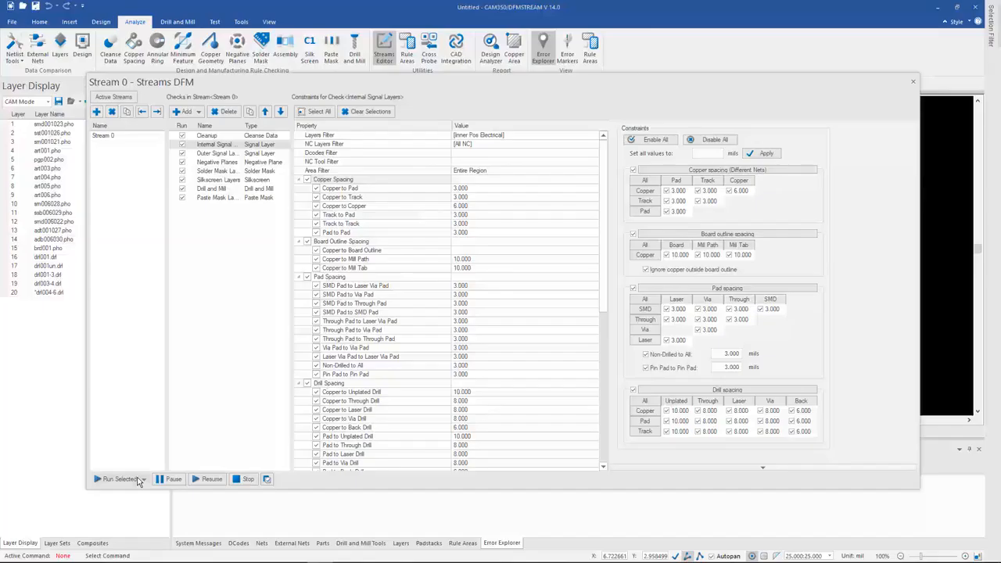
Run the selected Stream 0 checks on the entire design space, switch to the results and close the editor
click(137, 477)
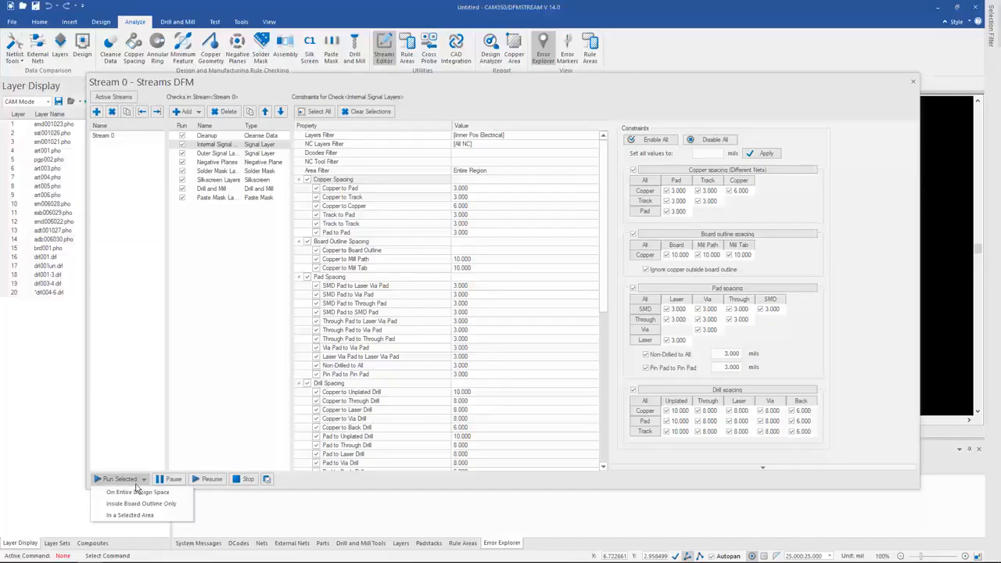
click(134, 494)
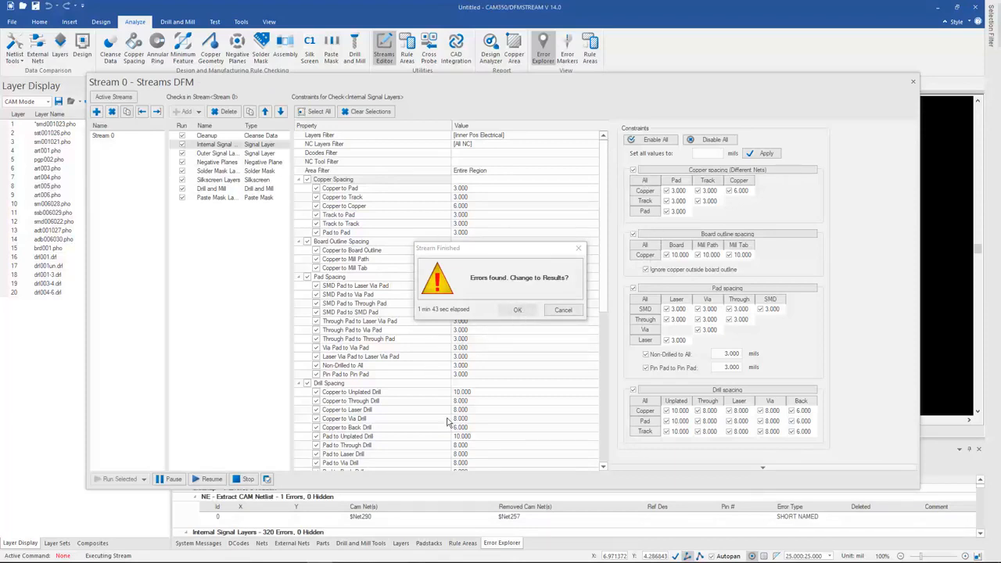
click(517, 311)
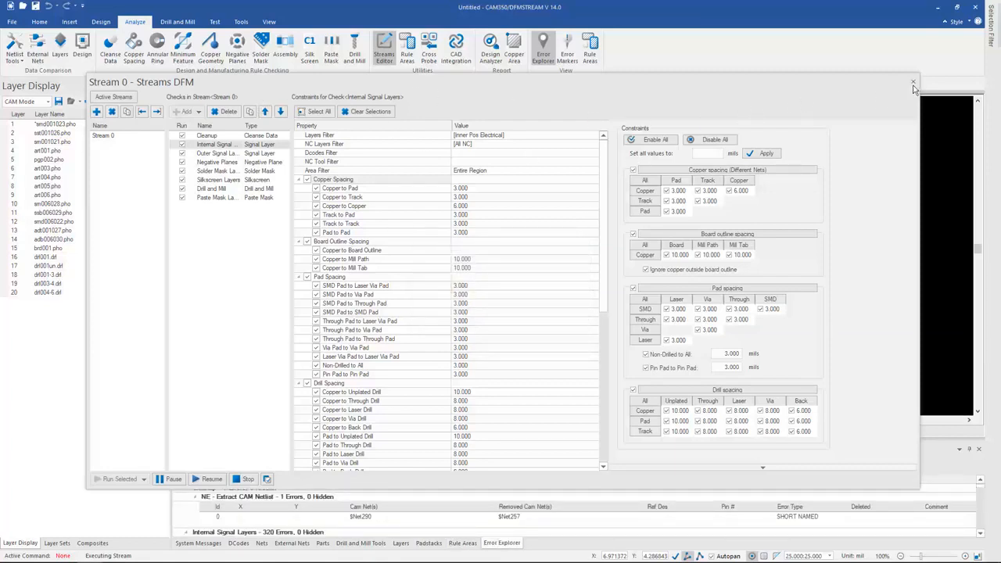
click(915, 82)
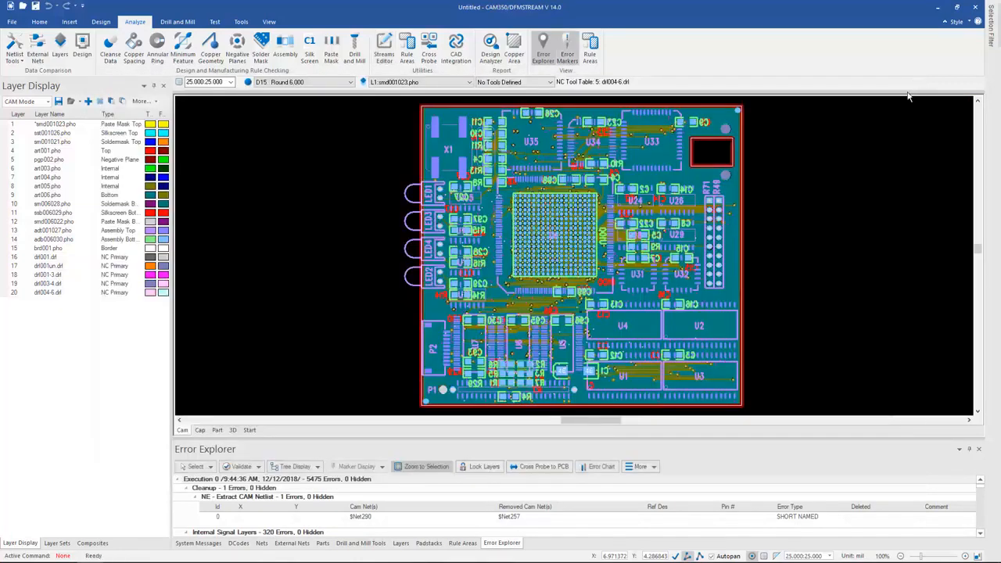
Enlarge the Error Explorer, chart the internal-layer pad annular ring errors by distance, validate the 3.5 mil group and close the chart
drag(625, 439, 624, 331)
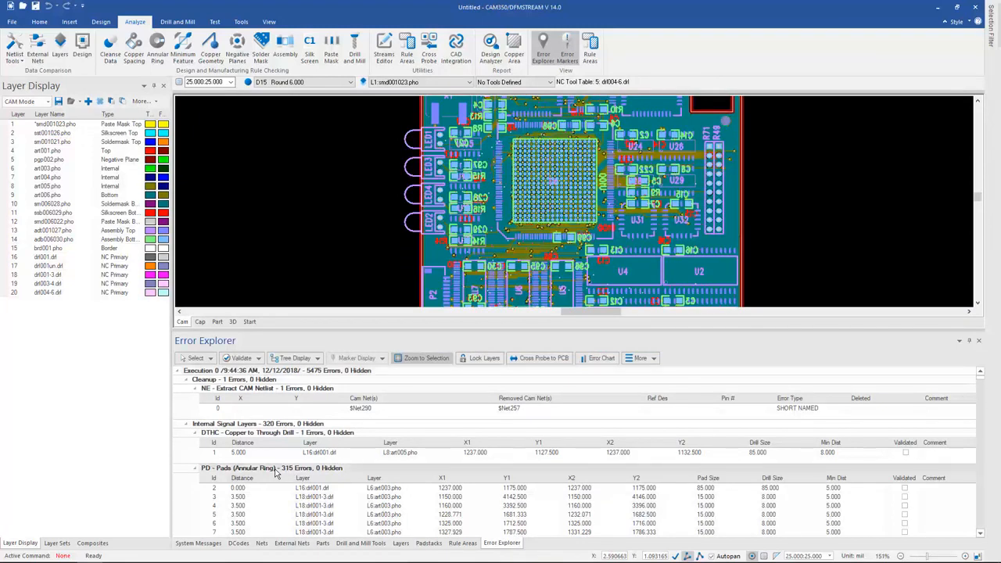
click(600, 357)
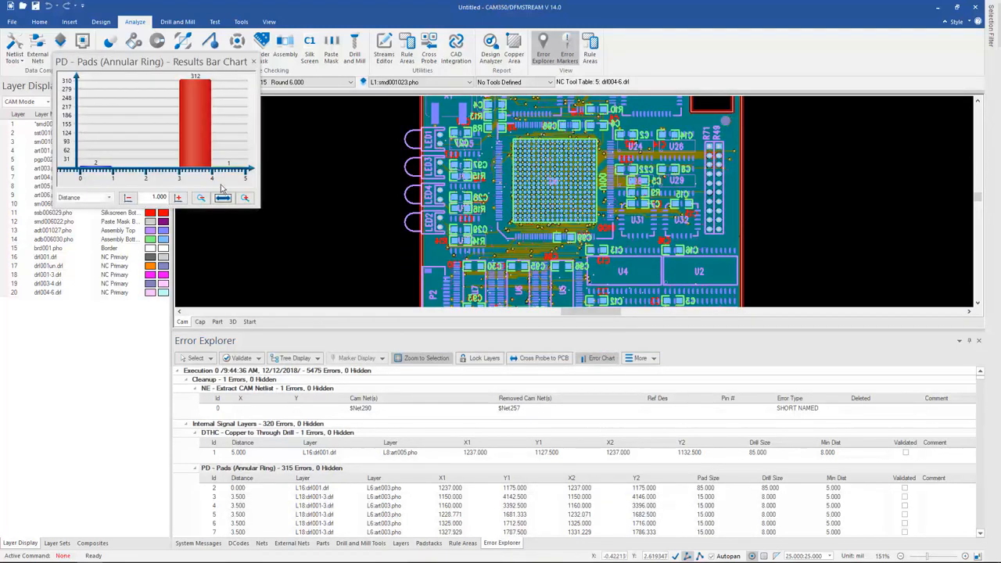
click(198, 121)
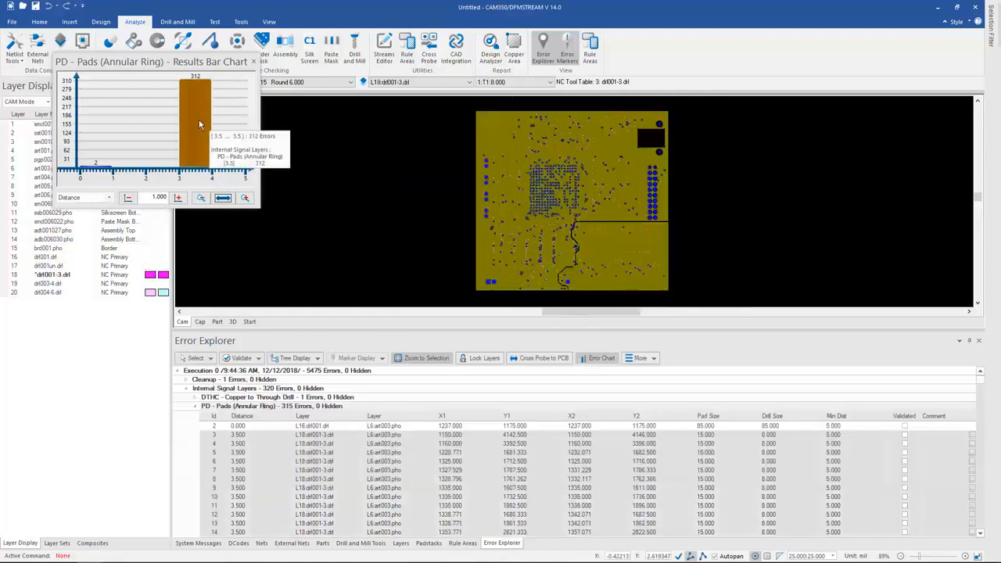
right_click(199, 121)
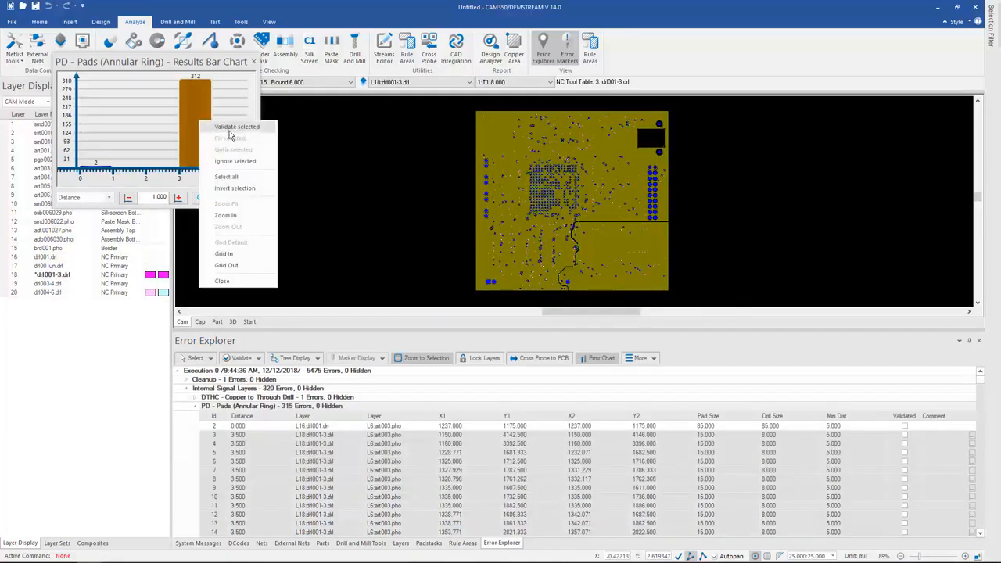
click(231, 127)
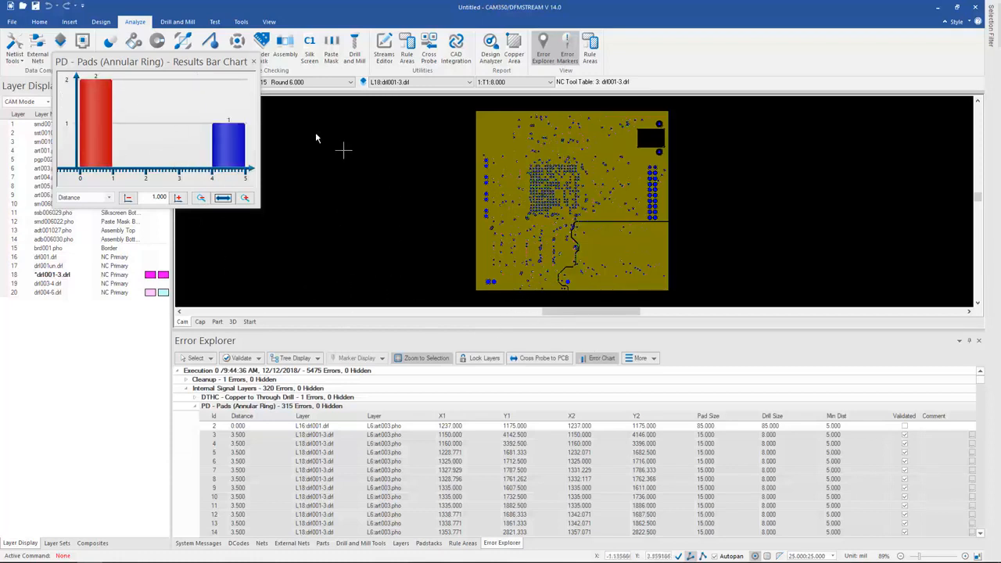
click(255, 62)
Expand the Copper to Through Drill results and inspect the error on art005.pho in the CAM and 3D views
click(195, 397)
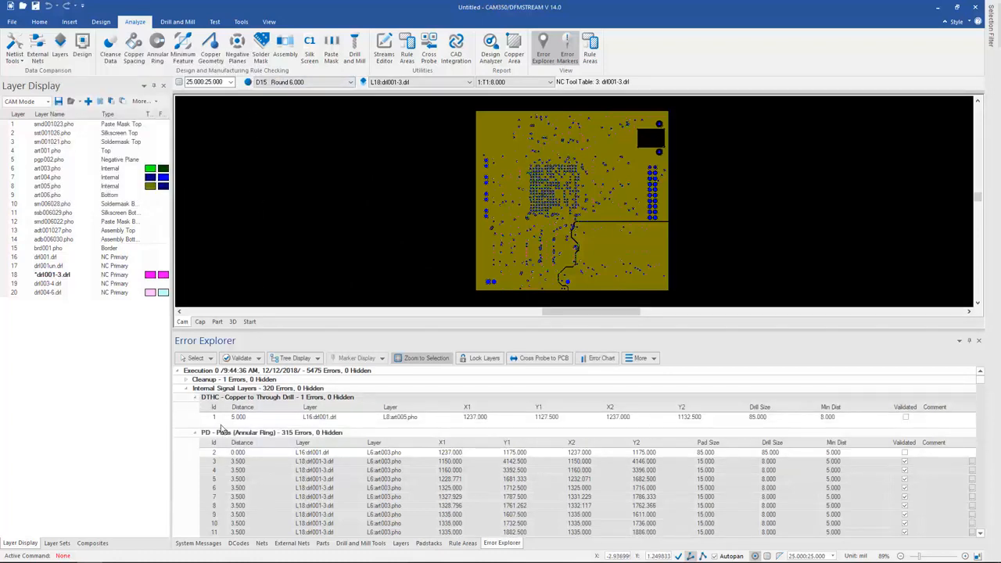
click(266, 418)
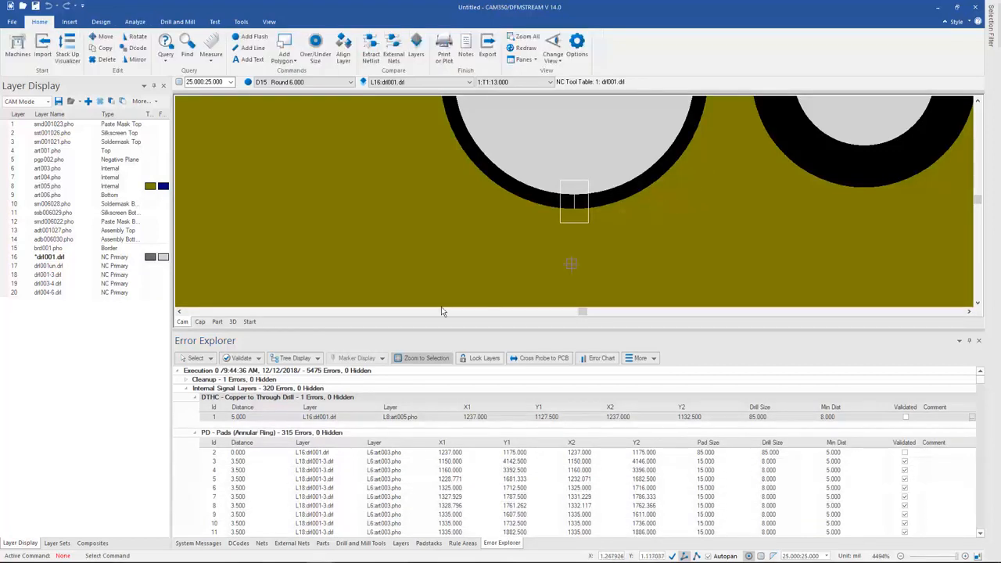
click(233, 322)
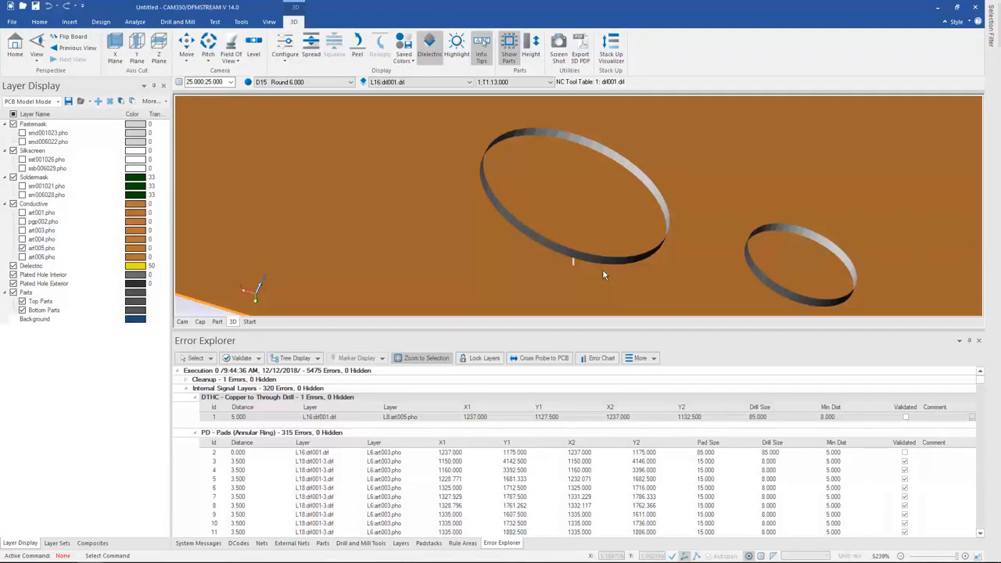
drag(602, 269, 559, 270)
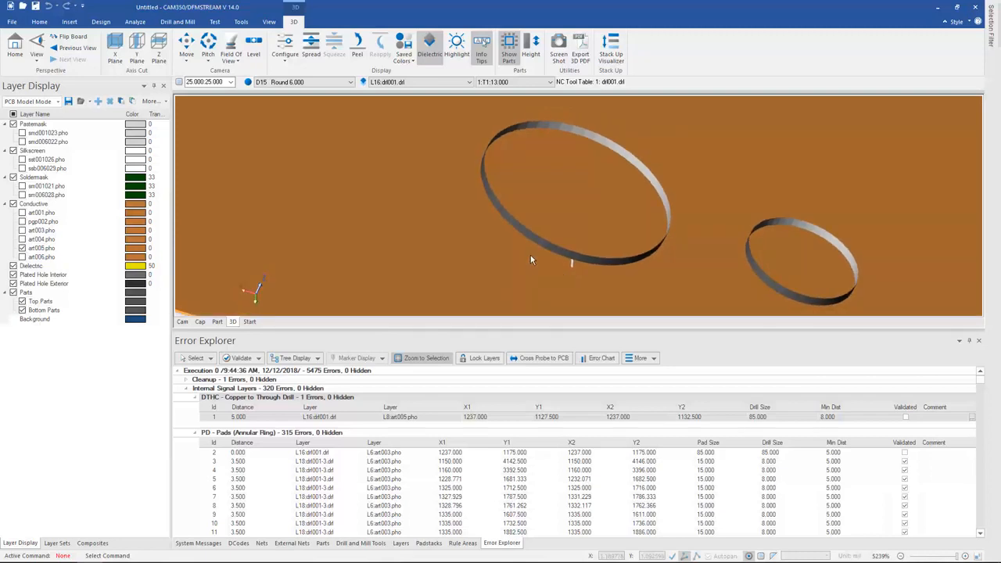
mouse_move(531, 259)
Collapse the pad annular ring results, return to the CAM view and run an Annular Ring check with all minimum values at 4 mil
click(135, 22)
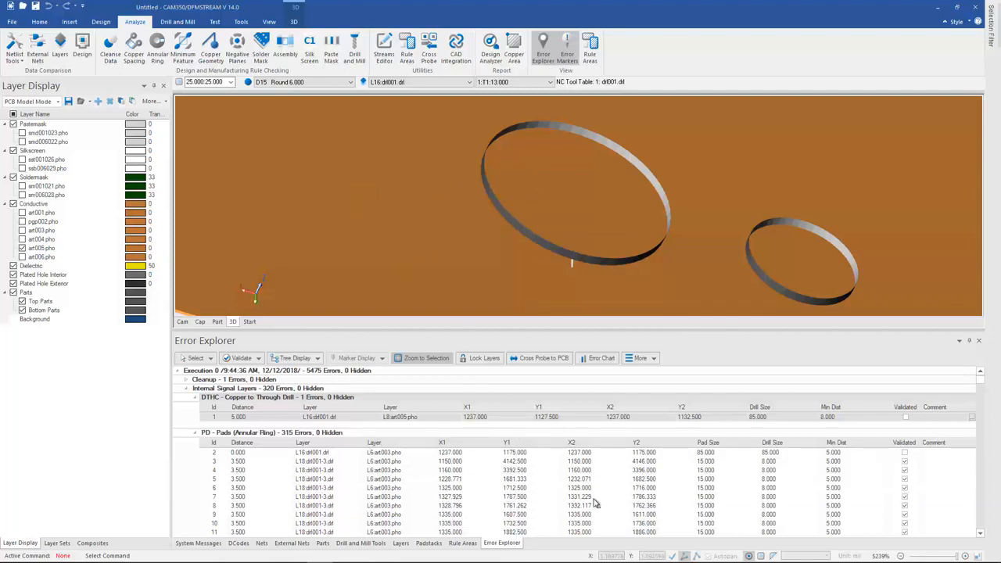
click(195, 437)
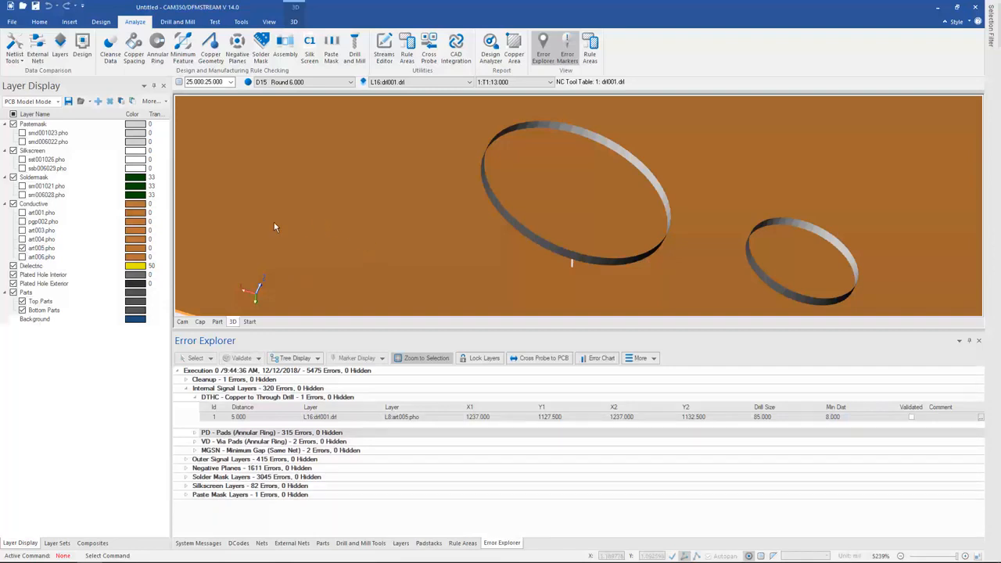
click(183, 322)
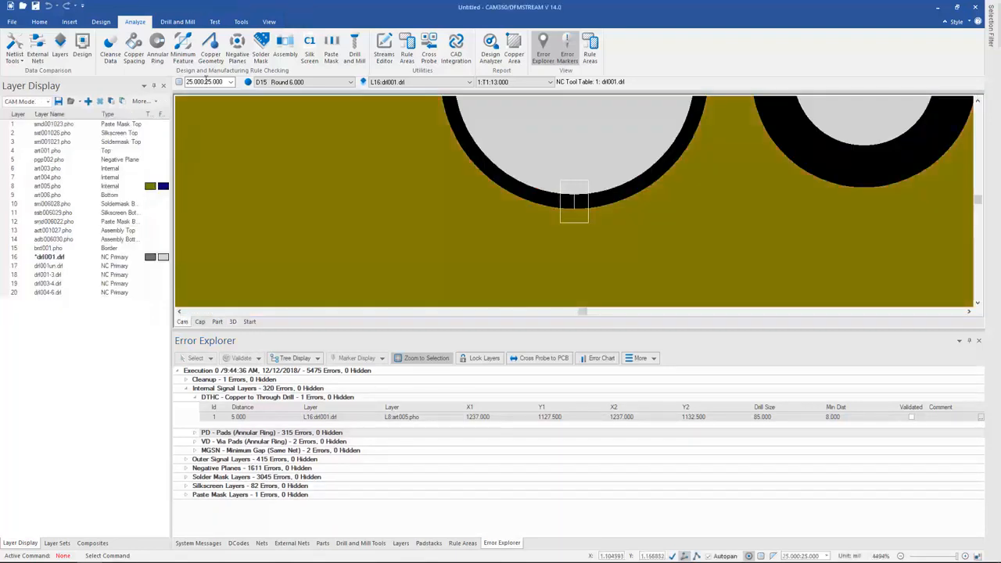
click(158, 58)
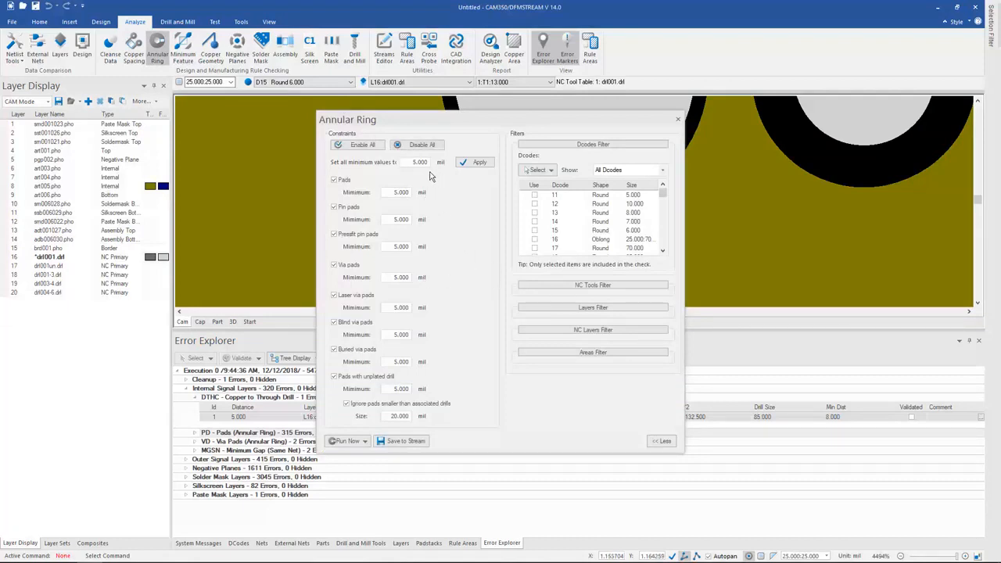
double_click(414, 162)
text(4)
click(475, 164)
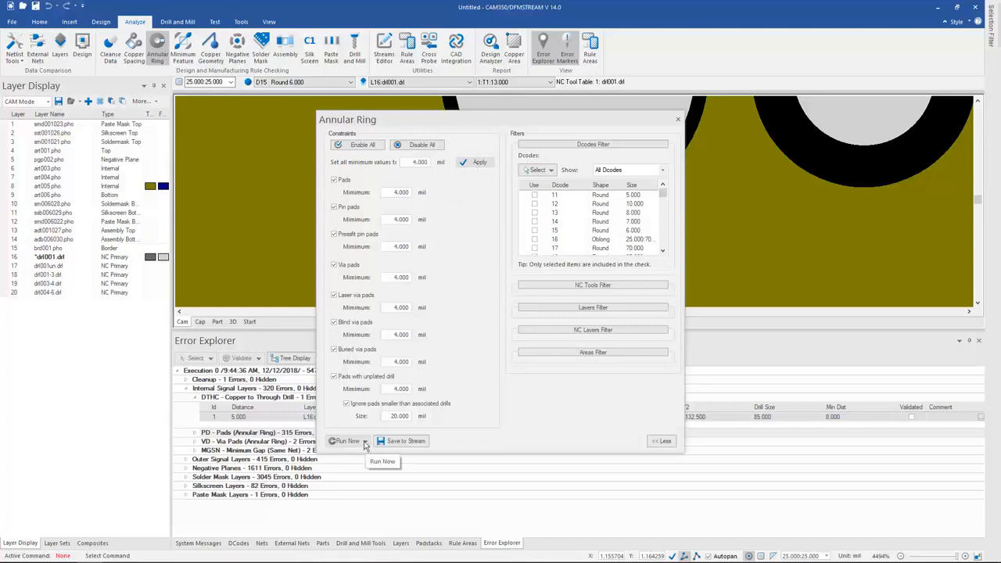
click(364, 442)
click(367, 455)
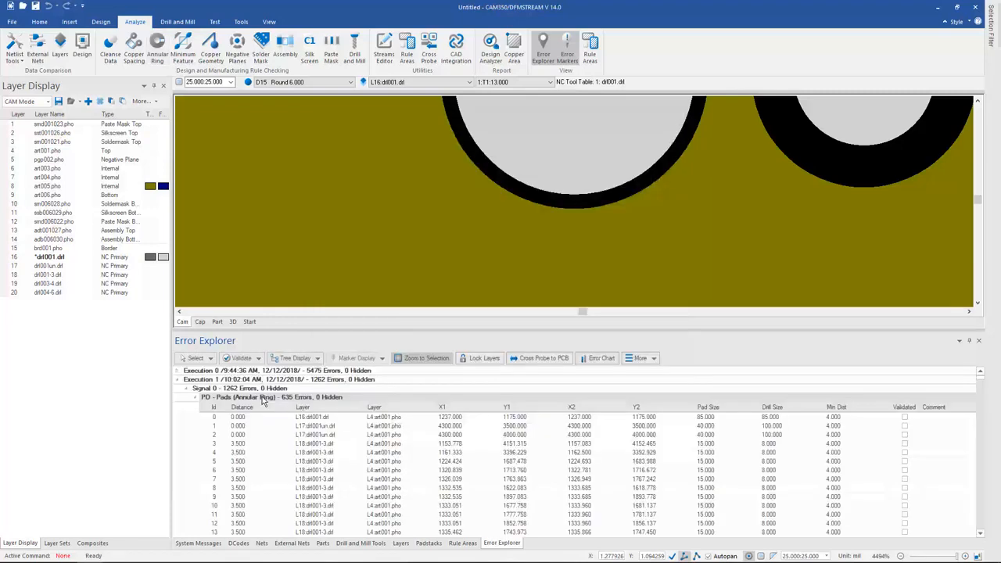
Chart the pad annular ring errors of the 4 mil check and examine their distribution by distance
click(601, 358)
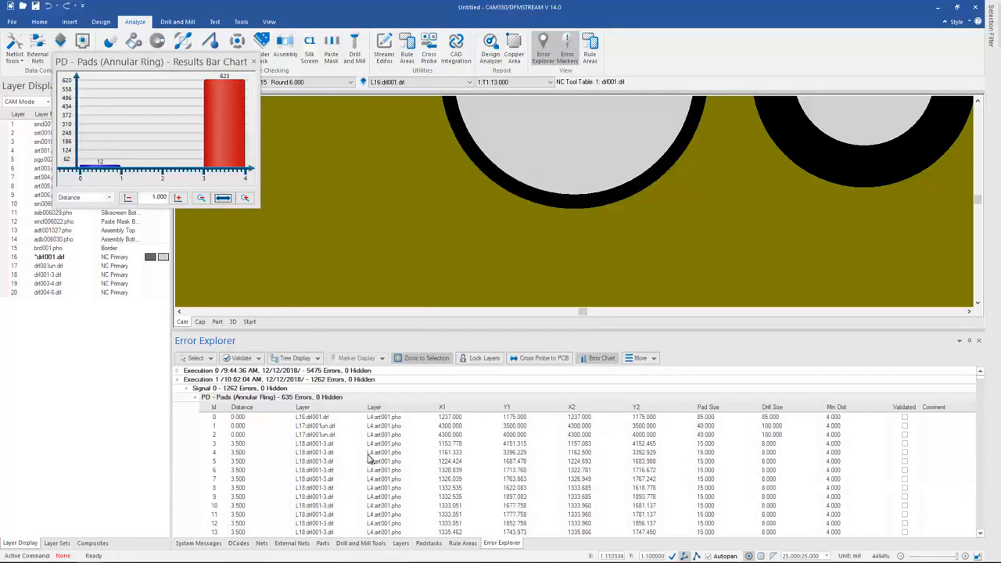
mouse_move(233, 130)
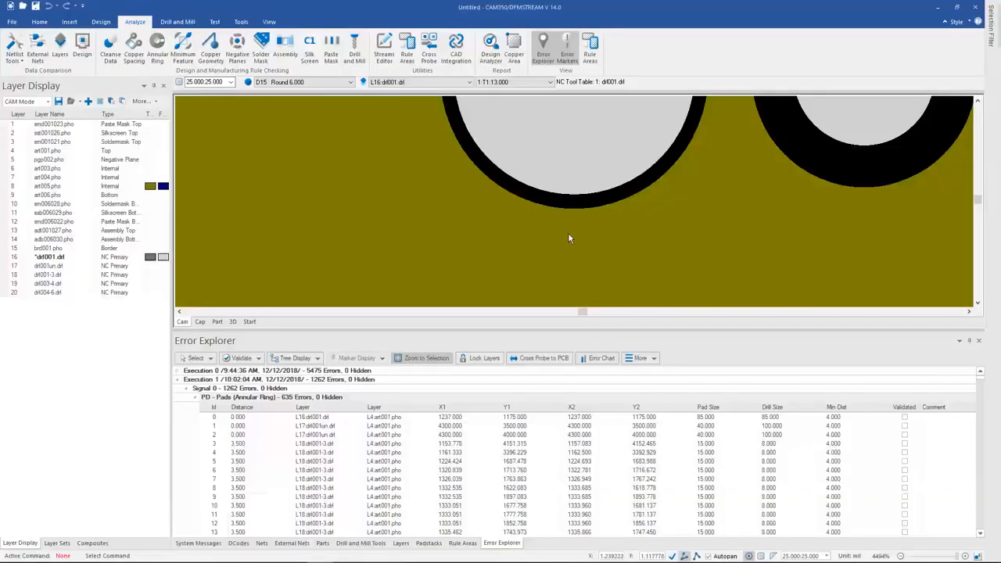
Review the Streams Editor analysis and error correction options, and inspect the trace beside pad annular ring error 7 on art001.pho
click(383, 55)
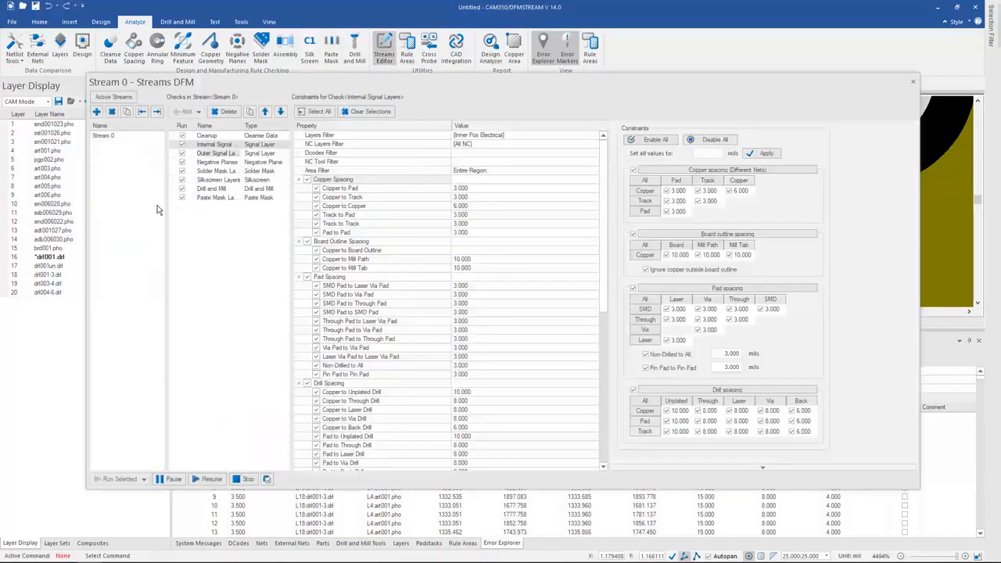
click(913, 84)
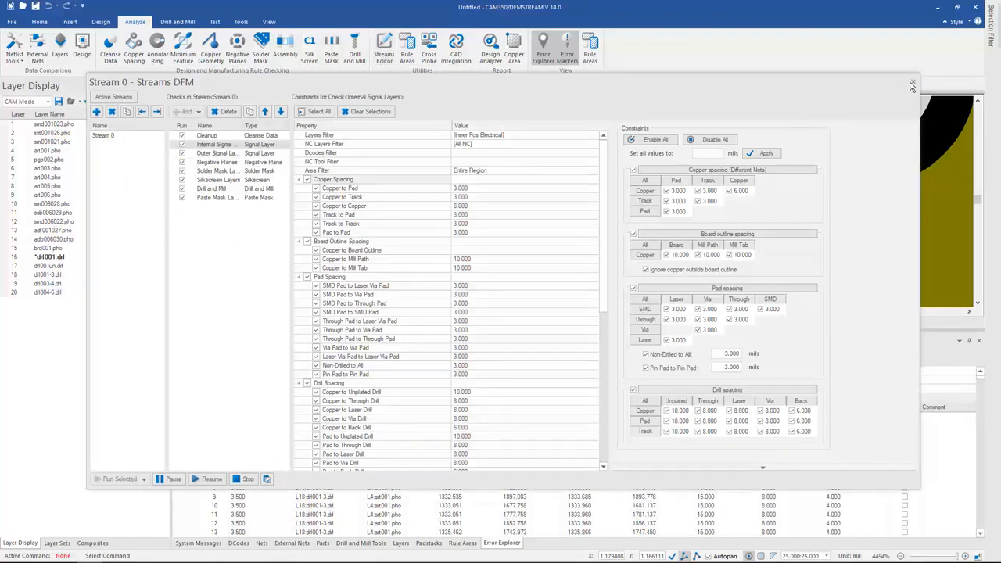
click(13, 22)
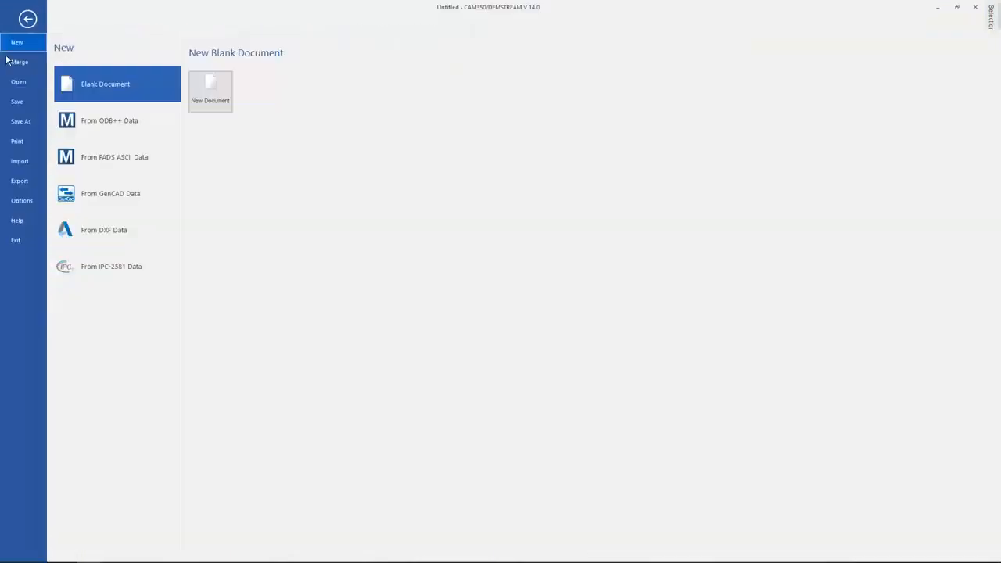
click(20, 201)
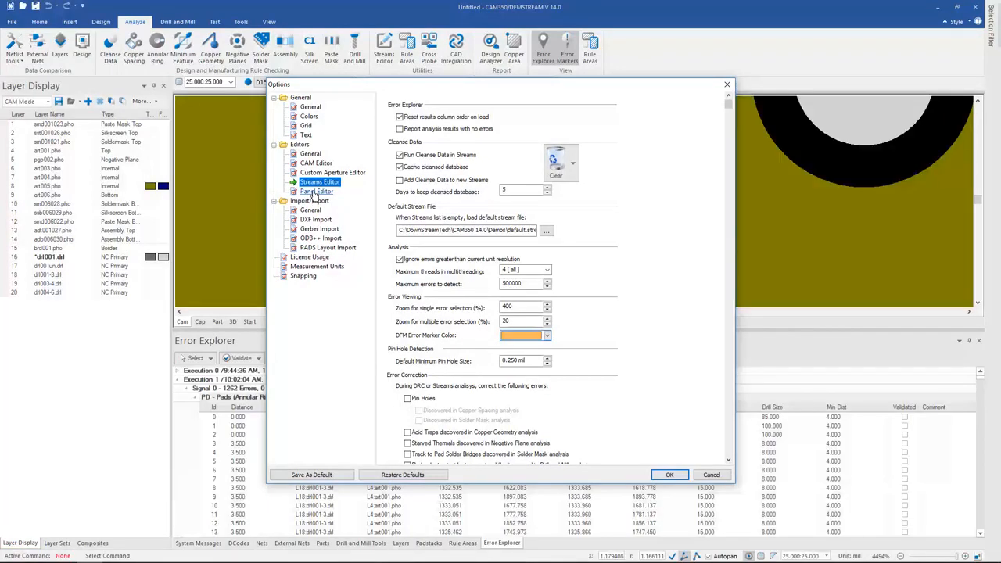
click(318, 182)
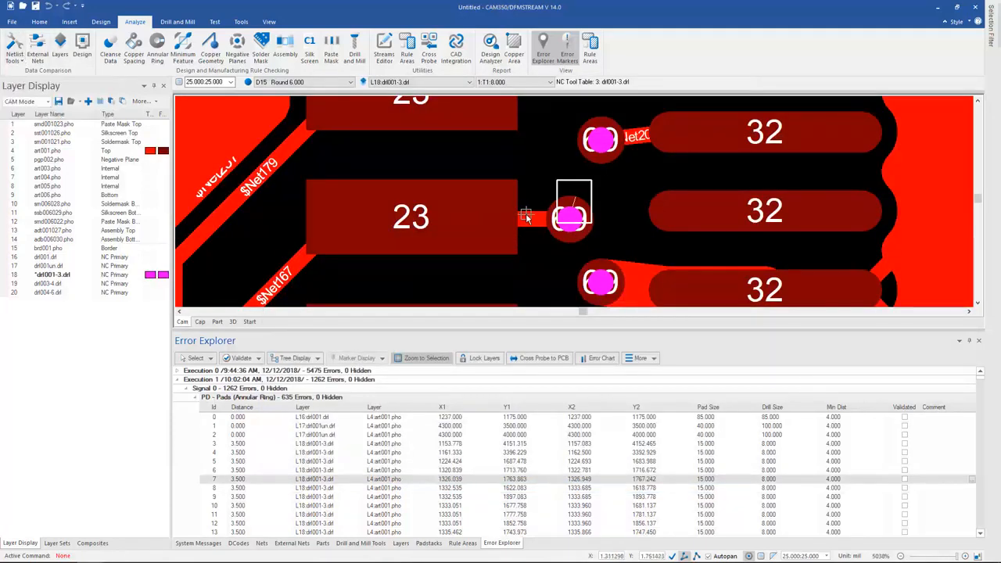
mouse_move(527, 217)
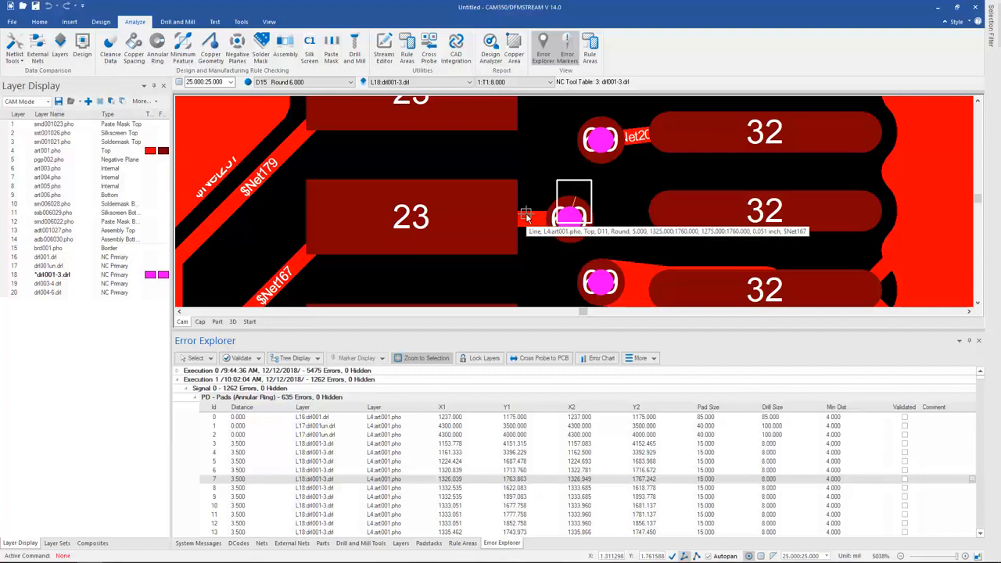